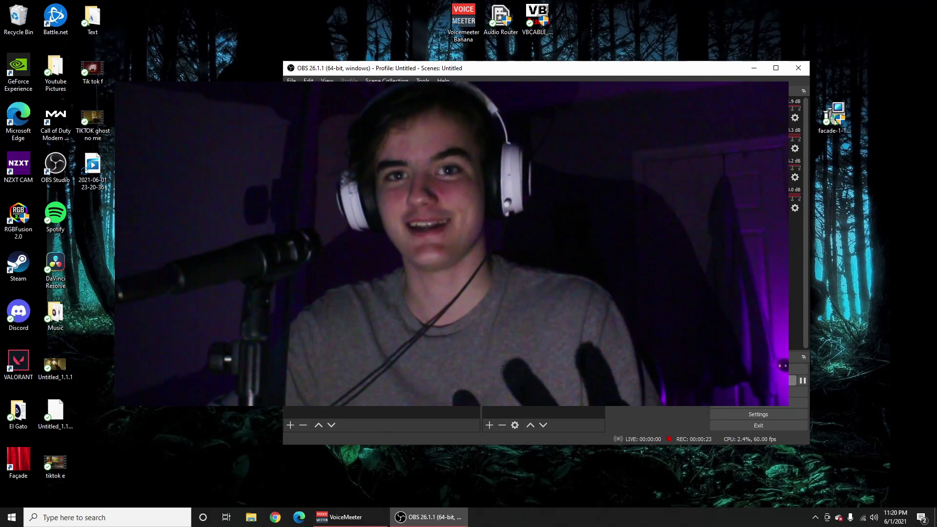
Step: Reposition the recording window, then begin the game under the chosen player name
{"action": "left_click", "coordinate": [274, 517]}
{"action": "left_click", "coordinate": [275, 25]}
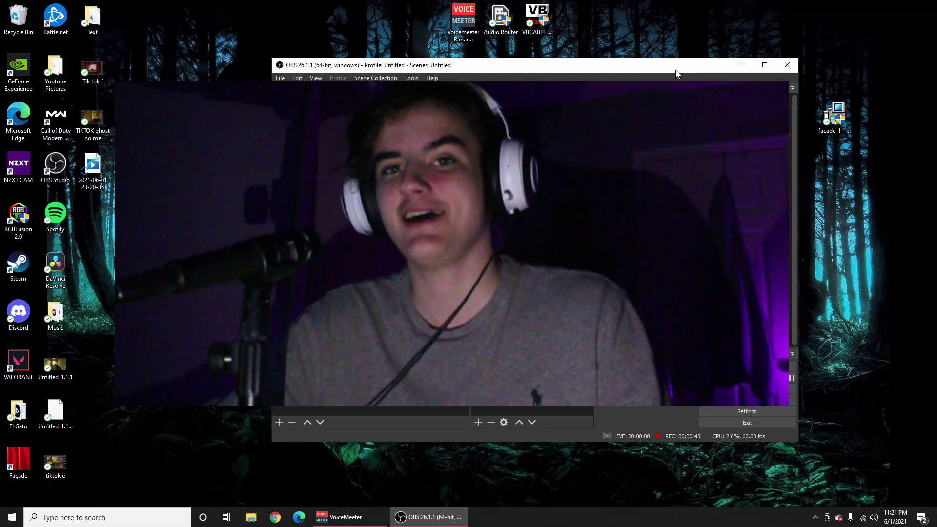
{"action": "left_click_drag", "start_coordinate": [675, 69], "coordinate": [687, 75]}
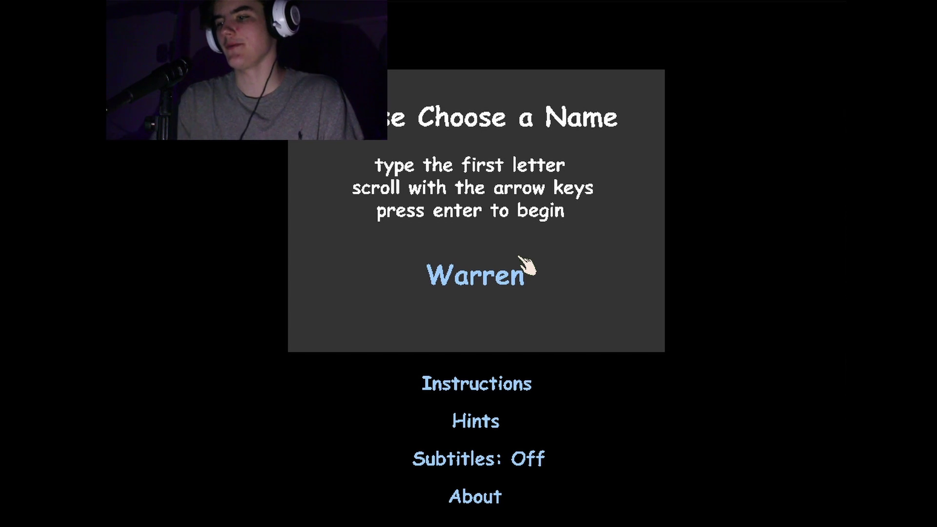
{"action": "key", "text": "Return"}
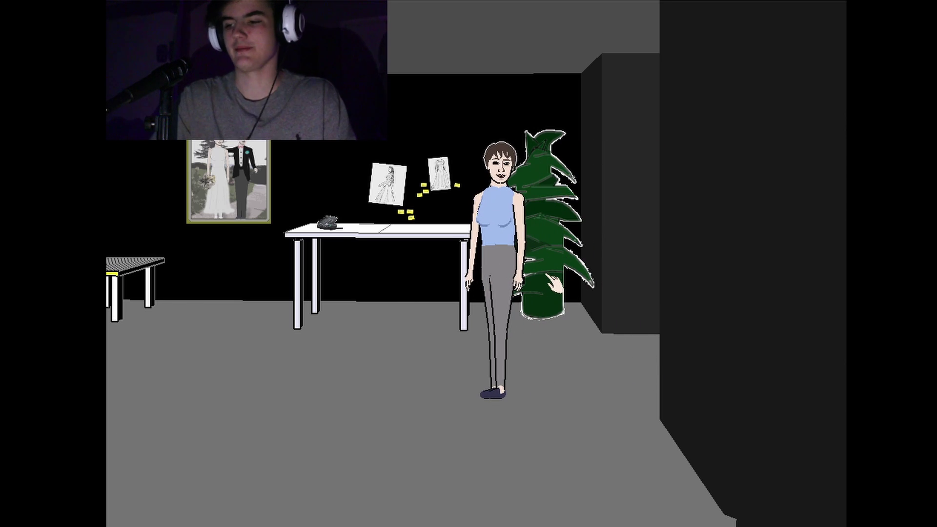
Step: Glance across the living room, then turn back to face Grace
{"action": "key", "text": "Left"}
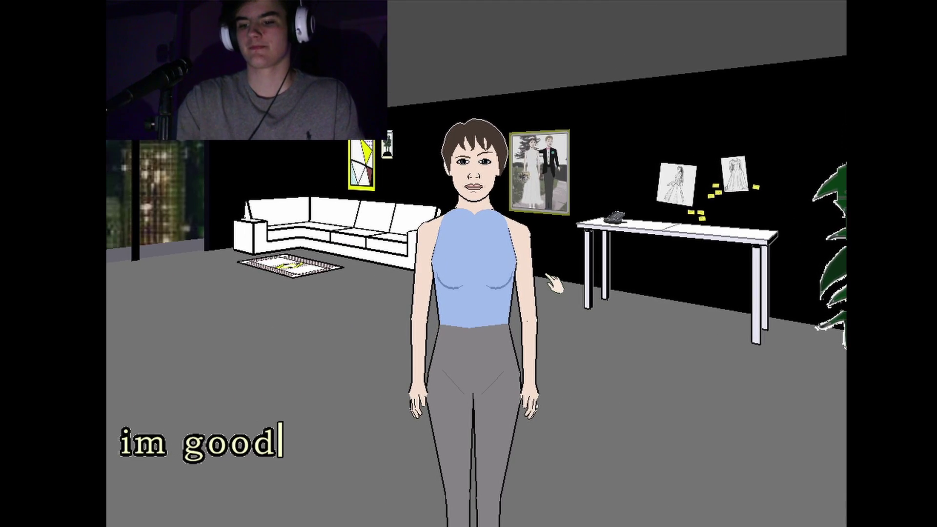
{"action": "key", "text": "Left"}
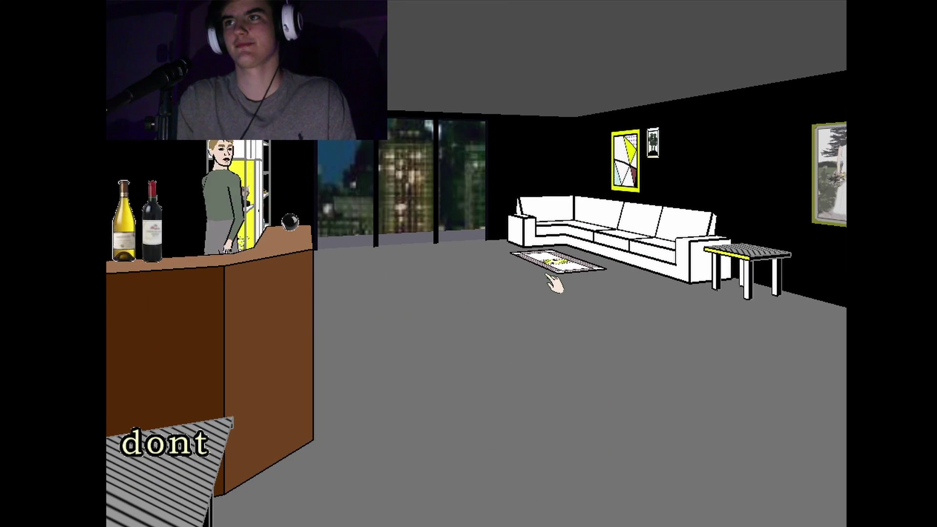
Step: Send the line 'dont', then walk past the window up to Trip at the bar
{"action": "key", "text": "Return"}
{"action": "key", "text": "Left"}
{"action": "key", "text": "Up"}
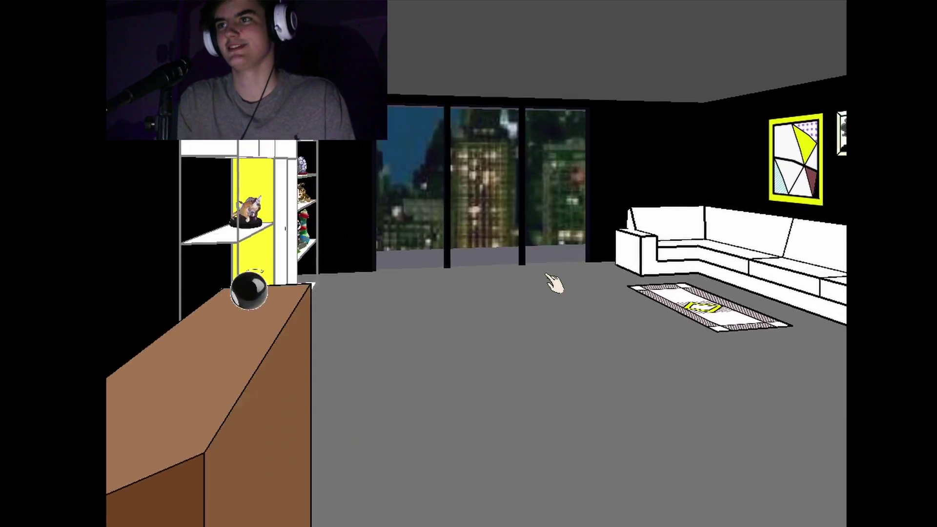
{"action": "key", "text": "Right"}
{"action": "key", "text": "Left"}
{"action": "key", "text": "Up"}
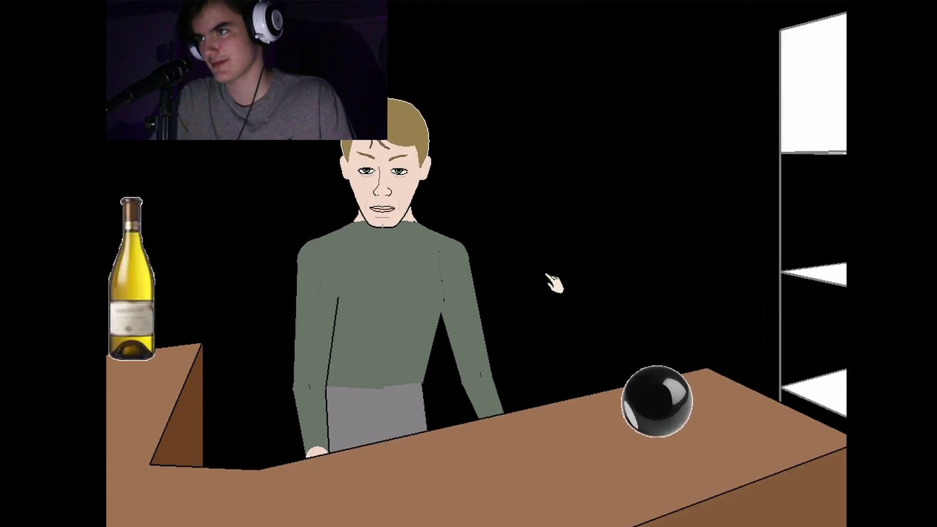
Step: Consult the magic 8-ball, put it back, and turn toward the apartment door
{"action": "key", "text": "Right"}
{"action": "left_click", "coordinate": [460, 354]}
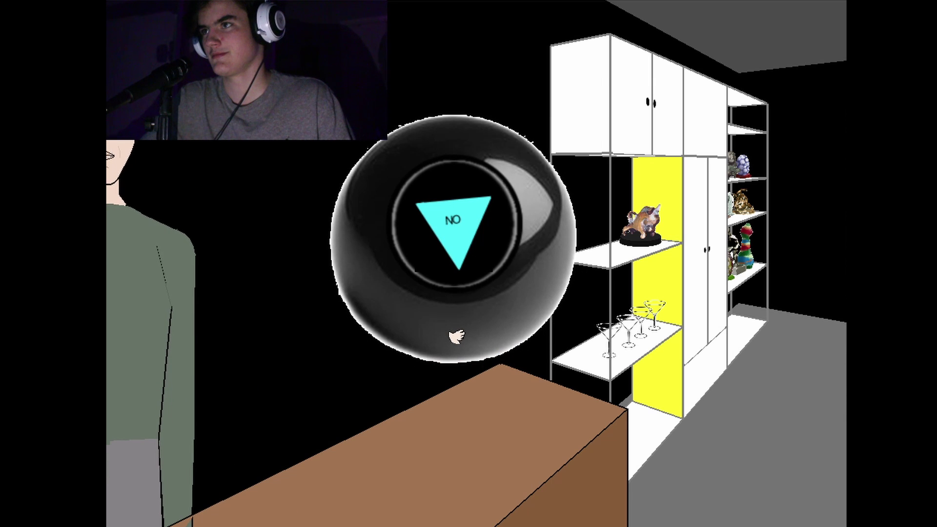
{"action": "left_click", "coordinate": [455, 338]}
{"action": "key", "text": "Left"}
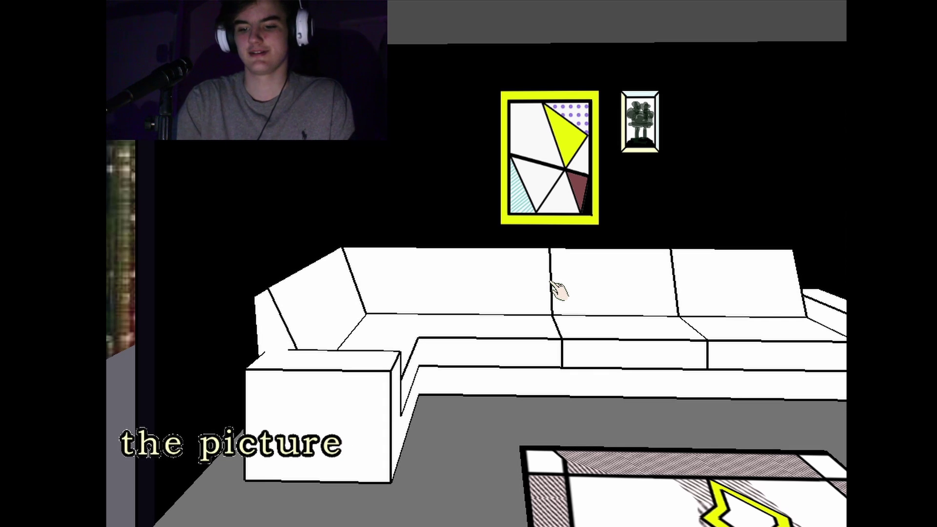
{"action": "type", "text": "and t"}
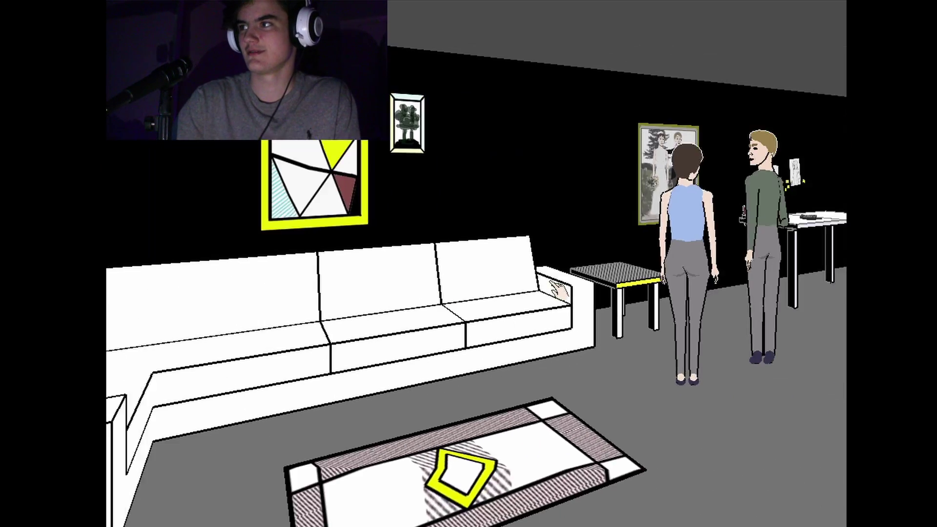
{"action": "type", "text": "t"}
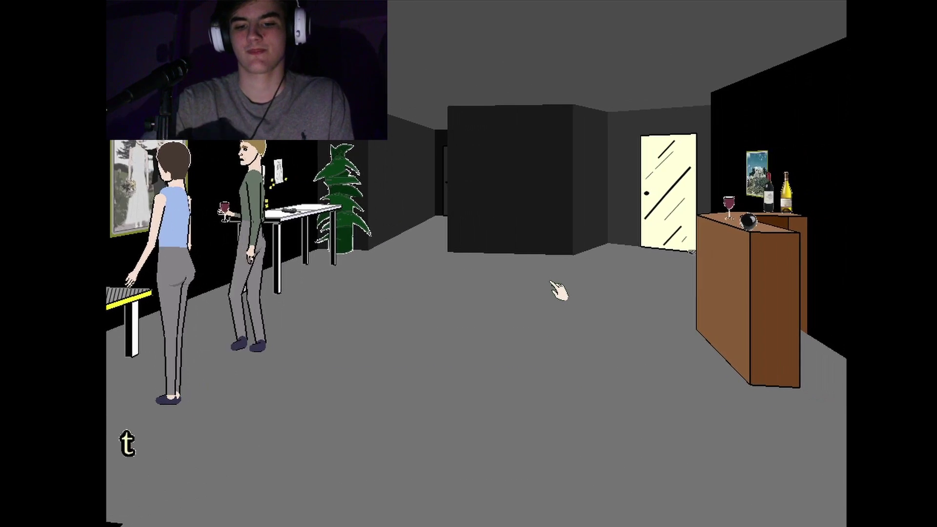
{"action": "type", "text": "he whol"}
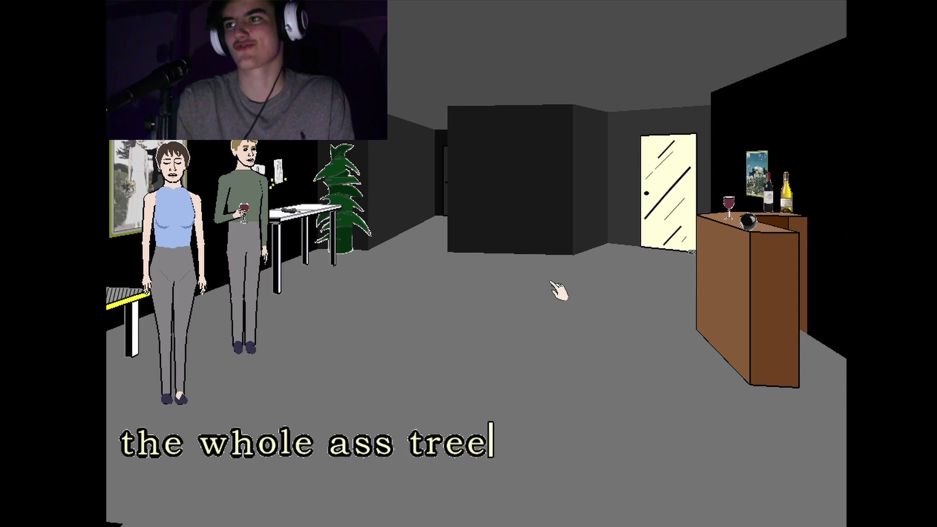
{"action": "type", "text": "e ass tre"}
Step: Send the line about the whole tree and walk forward into the room
{"action": "key", "text": "Return"}
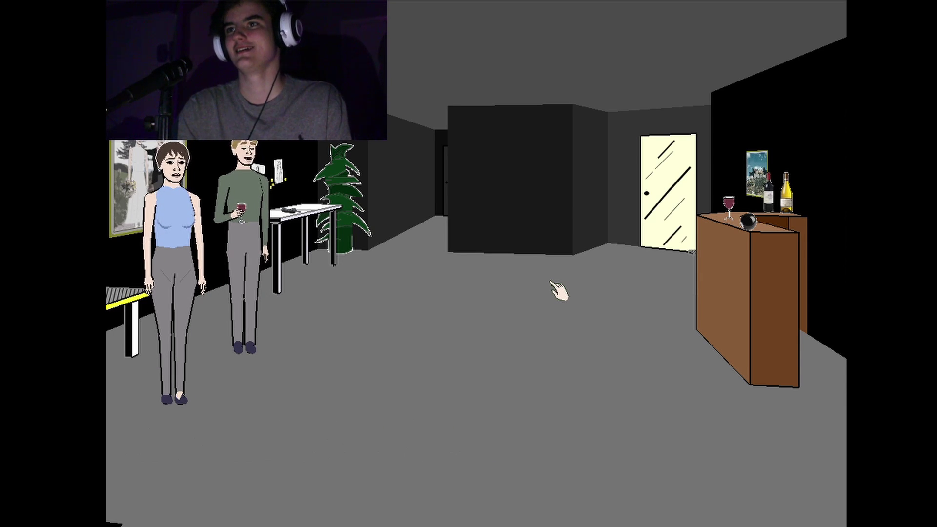
{"action": "key", "text": "Left"}
{"action": "key", "text": "Up"}
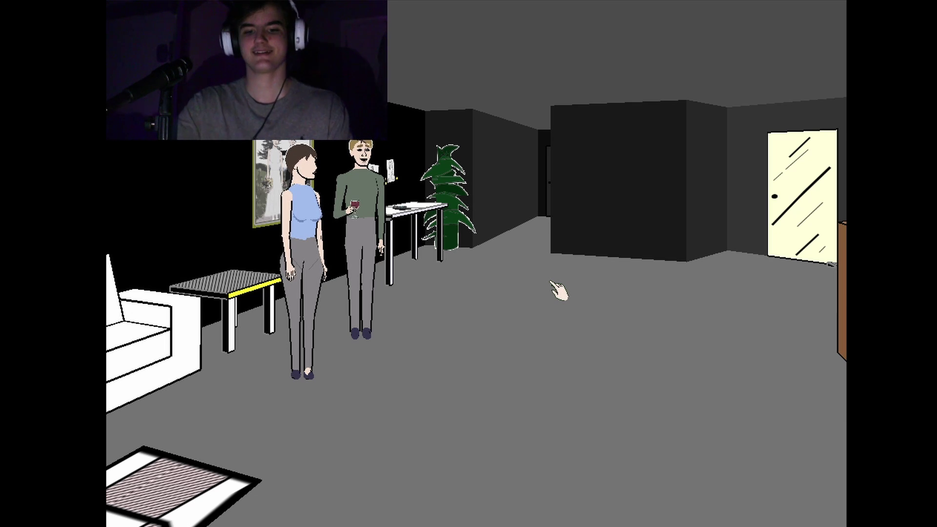
{"action": "type", "text": "REE"}
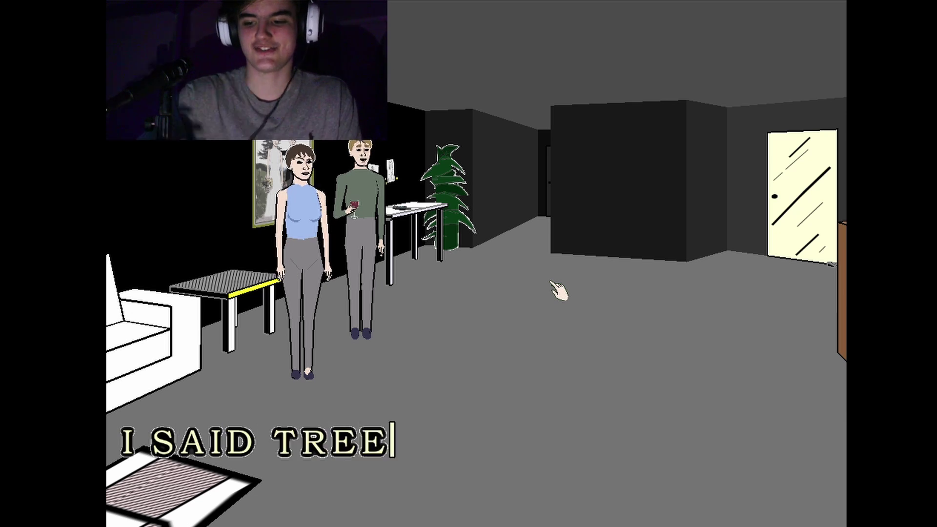
Step: Send 'I SAID TREE', then look around toward the bar, sofa and paintings
{"action": "key", "text": "Return"}
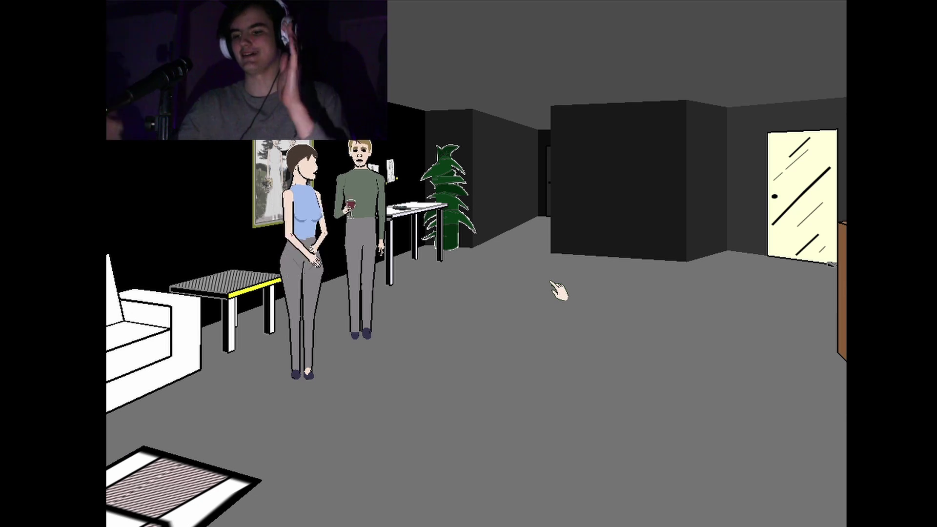
{"action": "key", "text": "Right"}
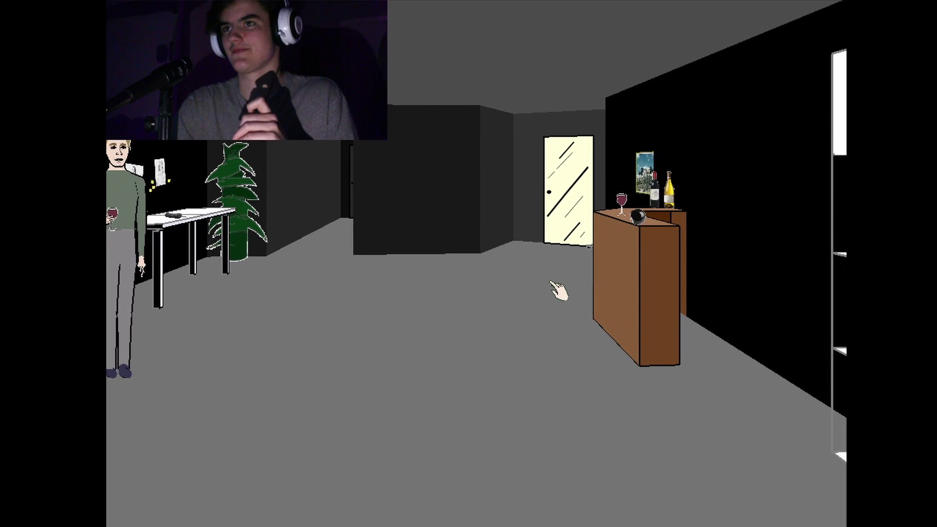
{"action": "key", "text": "Left"}
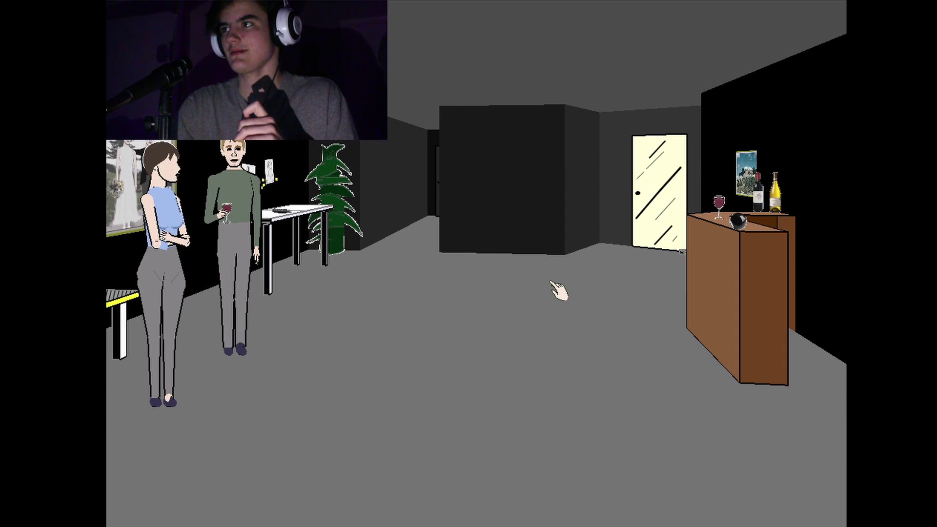
{"action": "key", "text": "Left"}
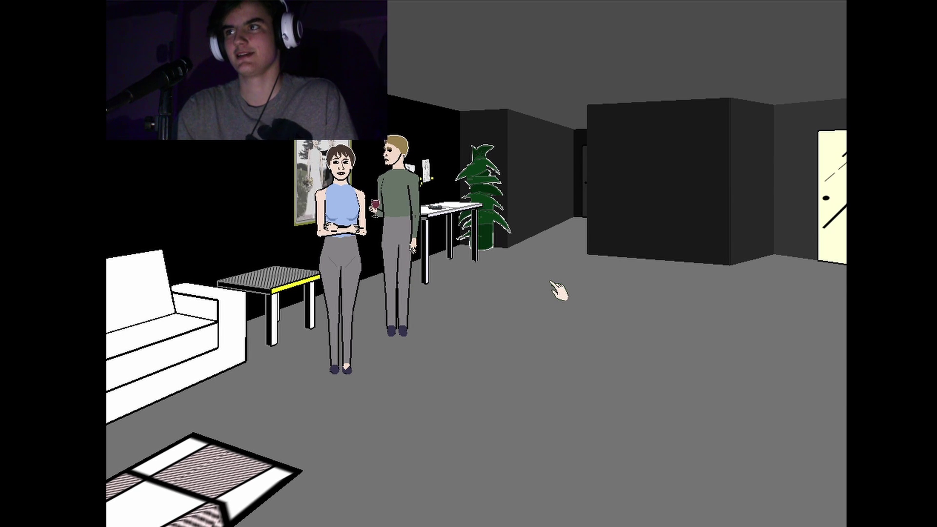
{"action": "key", "text": "Left"}
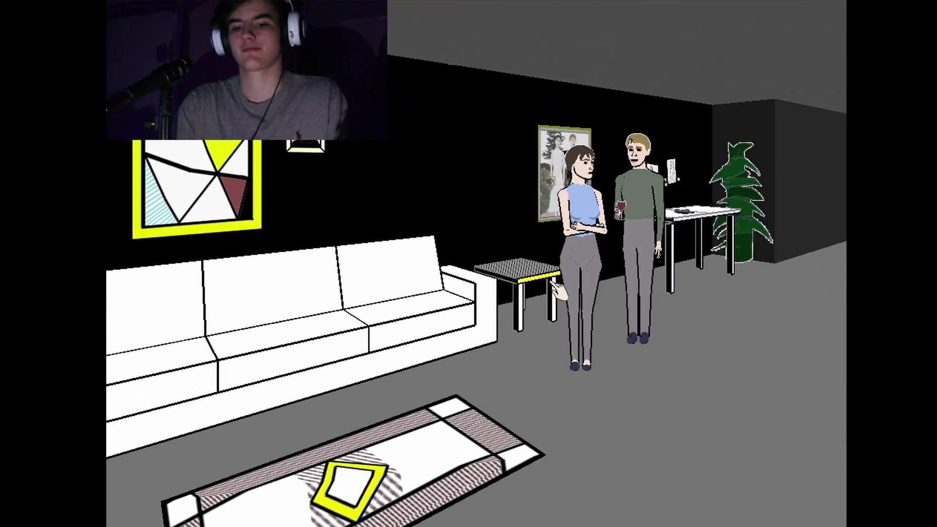
{"action": "type", "text": "i am"}
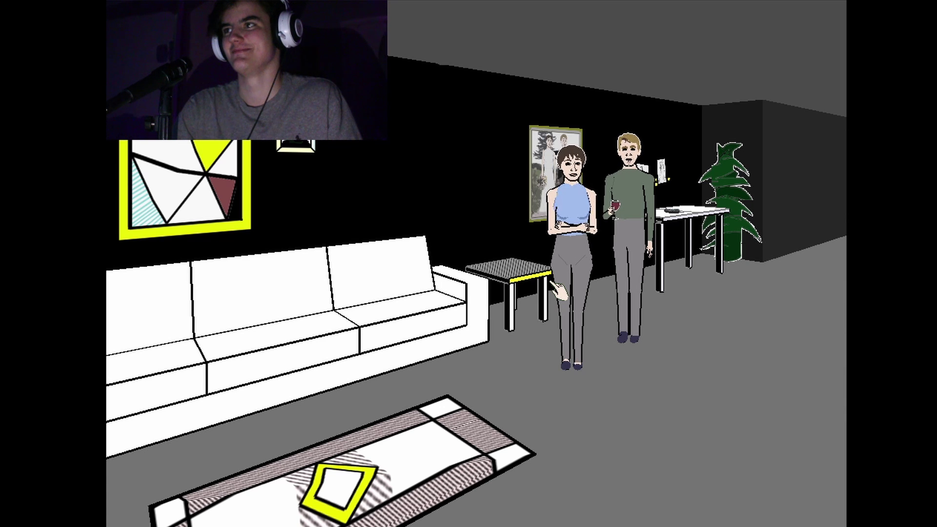
Step: Look past the doorway, couch and hallway, then walk closer to Trip at the bar
{"action": "key", "text": "Right"}
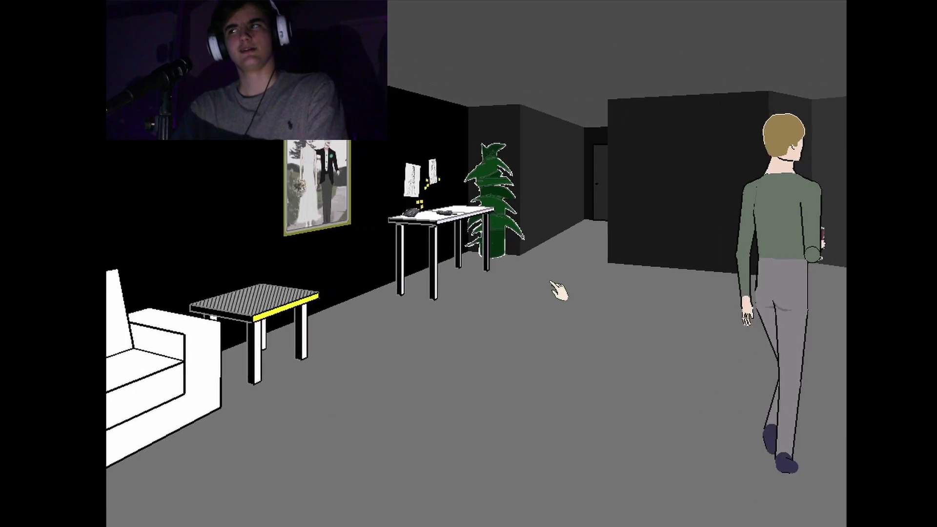
{"action": "key", "text": "Left"}
{"action": "key", "text": "Right"}
{"action": "key", "text": "Right"}
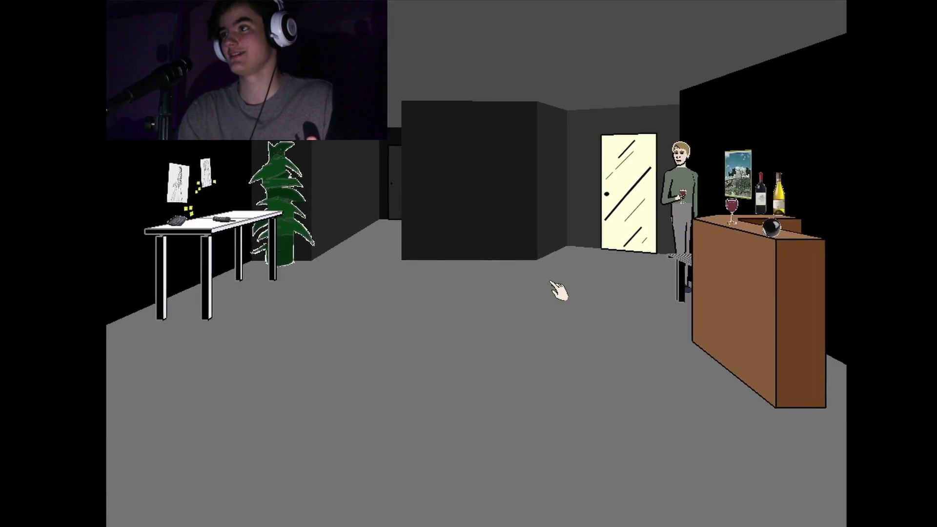
{"action": "key", "text": "Up"}
{"action": "key", "text": "Right"}
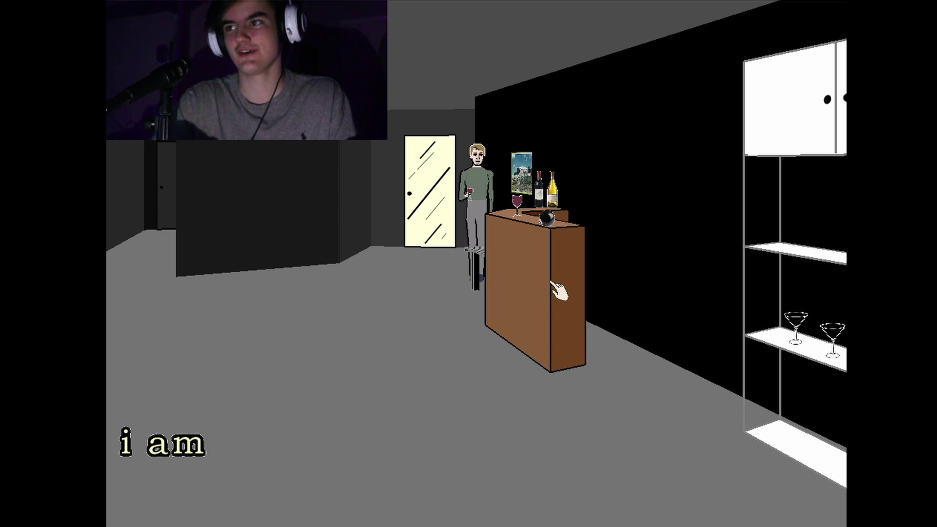
{"action": "type", "text": "ort"}
Step: Send the line about not being comfortable, turning between Grace and Trip
{"action": "key", "text": "Left"}
{"action": "key", "text": "Return"}
{"action": "key", "text": "Left"}
{"action": "key", "text": "Left"}
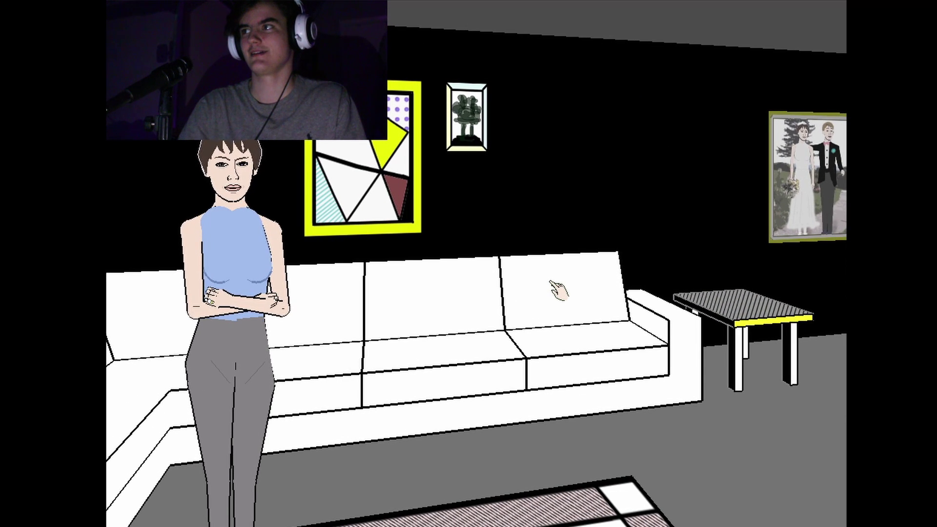
{"action": "key", "text": "Right"}
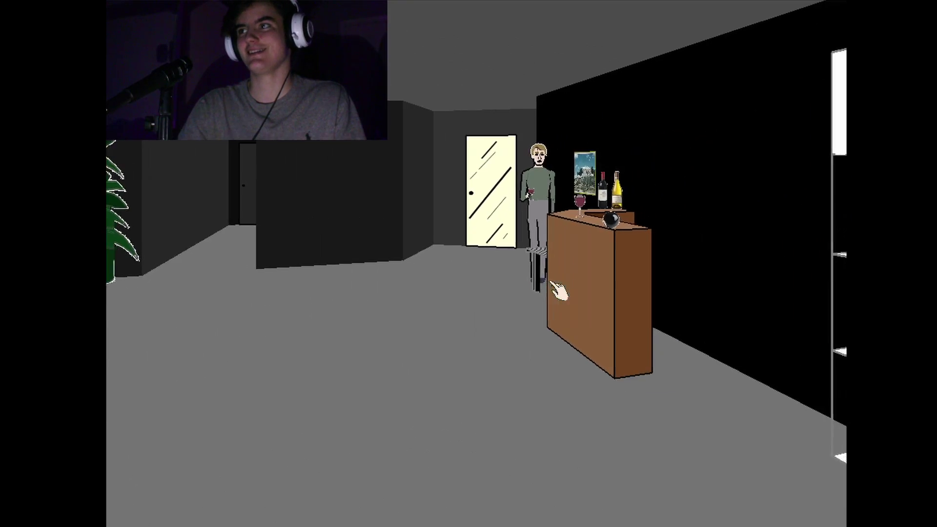
{"action": "key", "text": "Left"}
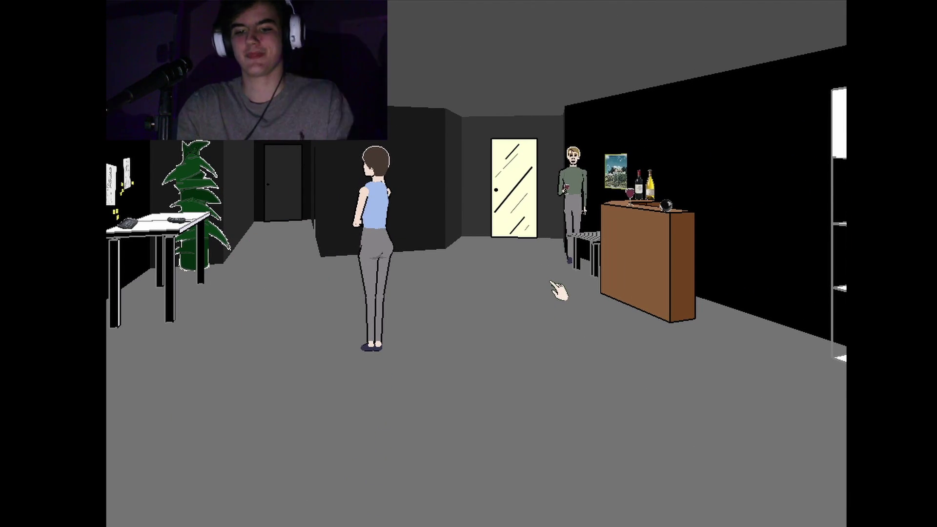
{"action": "type", "text": "E"}
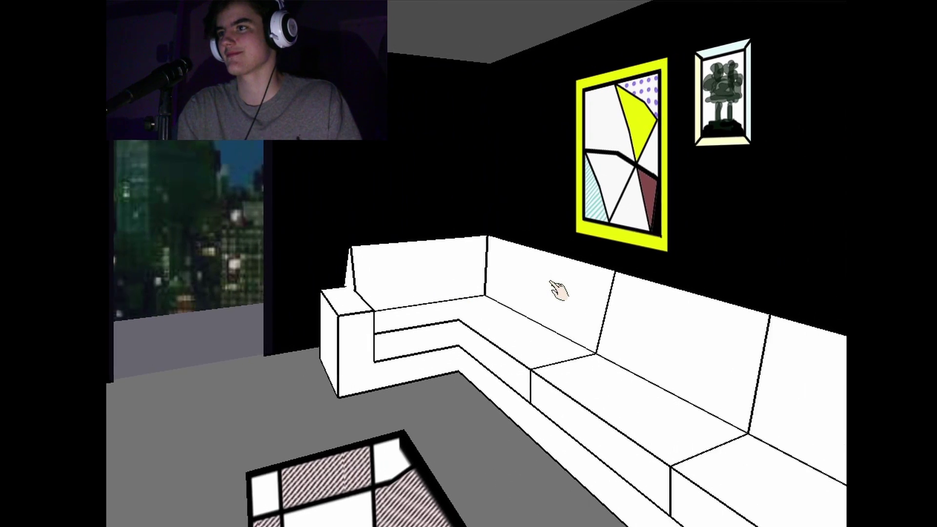
Step: Look over the white sofa and painting, then head toward the desk
{"action": "key", "text": "Right"}
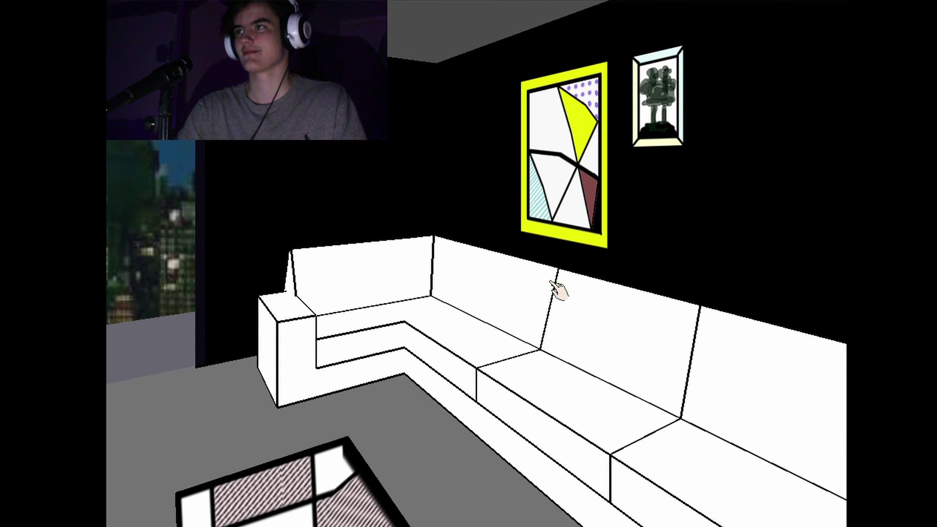
{"action": "key", "text": "Right"}
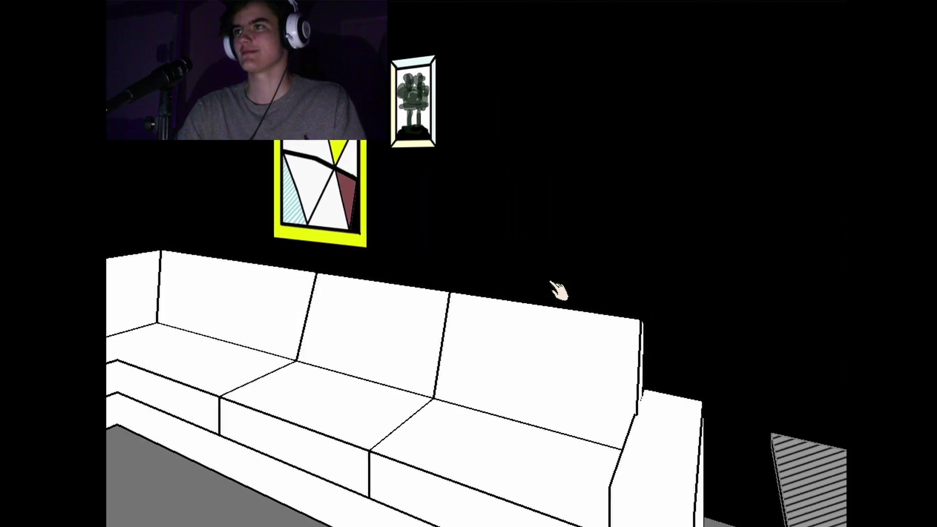
{"action": "key", "text": "Right"}
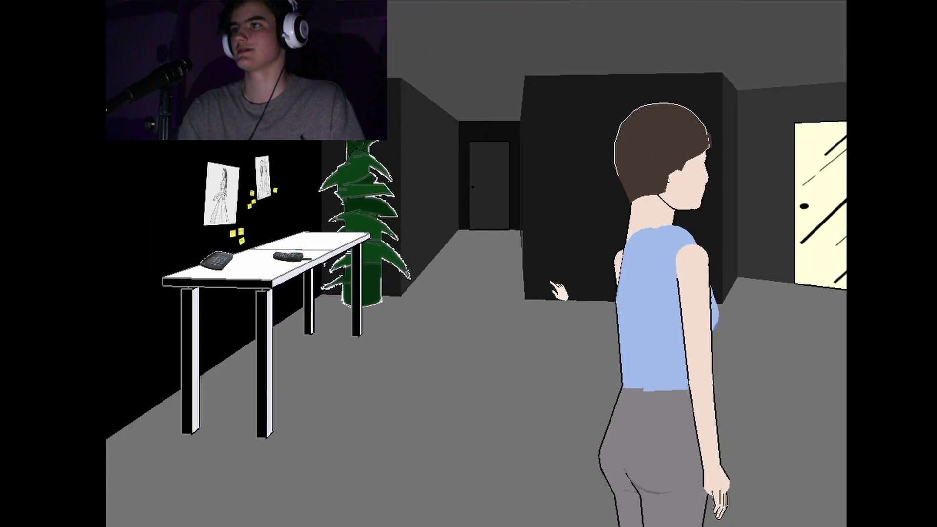
{"action": "key", "text": "Left"}
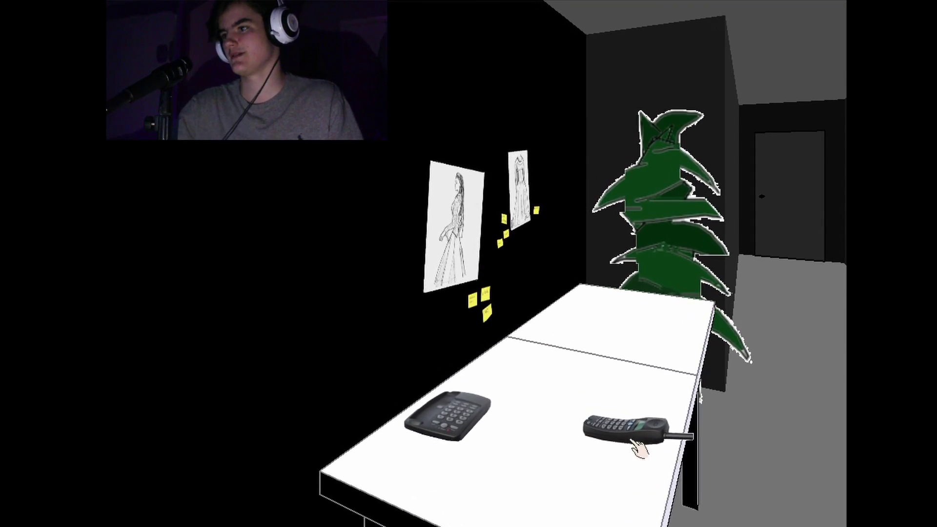
Step: Pick up the cell phone, set it back, and pick it up again
{"action": "left_click", "coordinate": [644, 428]}
{"action": "left_click", "coordinate": [633, 446]}
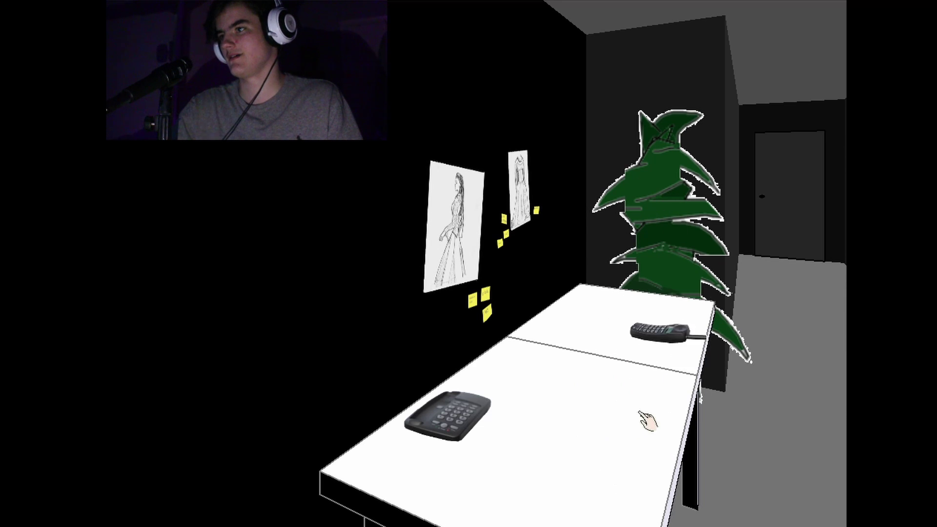
{"action": "left_click", "coordinate": [658, 348]}
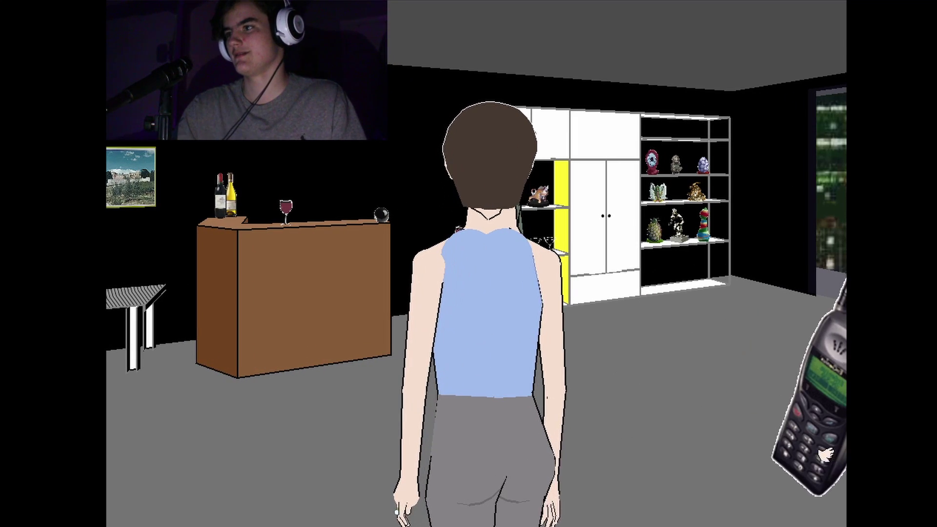
Step: Turn past the door to the side table and set the cell phone down
{"action": "key", "text": "Left"}
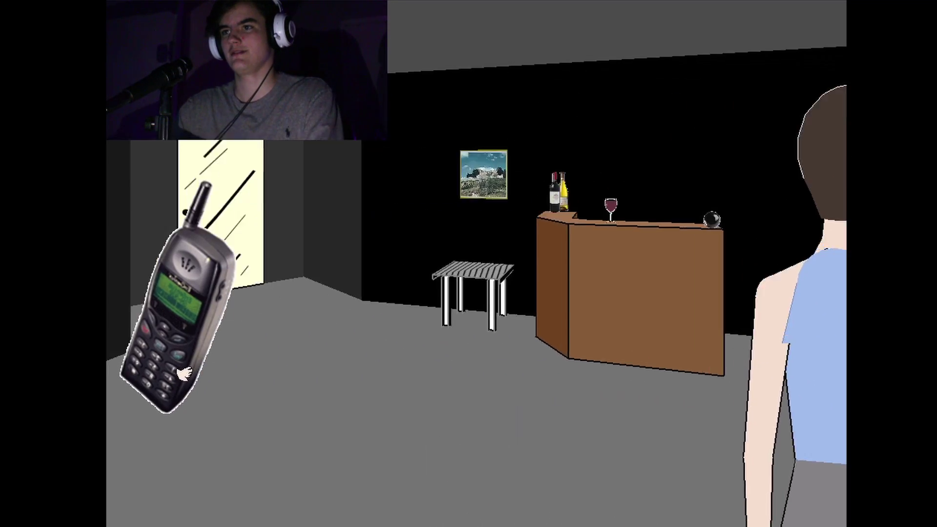
{"action": "key", "text": "Left"}
{"action": "left_click", "coordinate": [432, 439]}
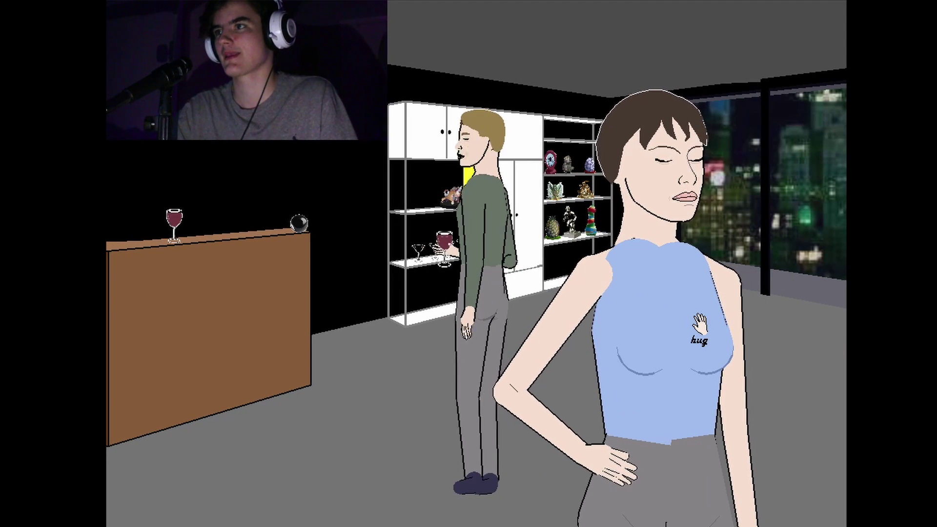
Step: Follow Trip through the corridor and down the hallway past the plant to the kitchen doorway
{"action": "key", "text": "Left"}
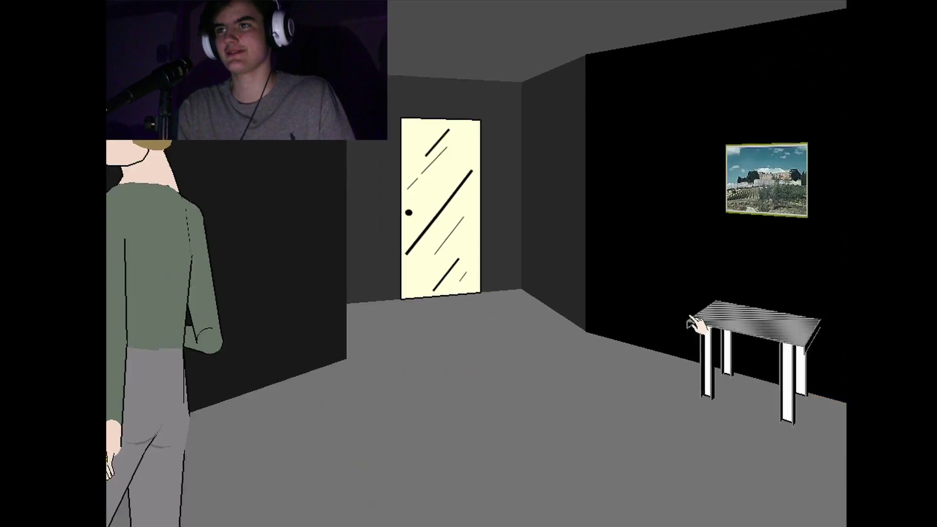
{"action": "key", "text": "Up"}
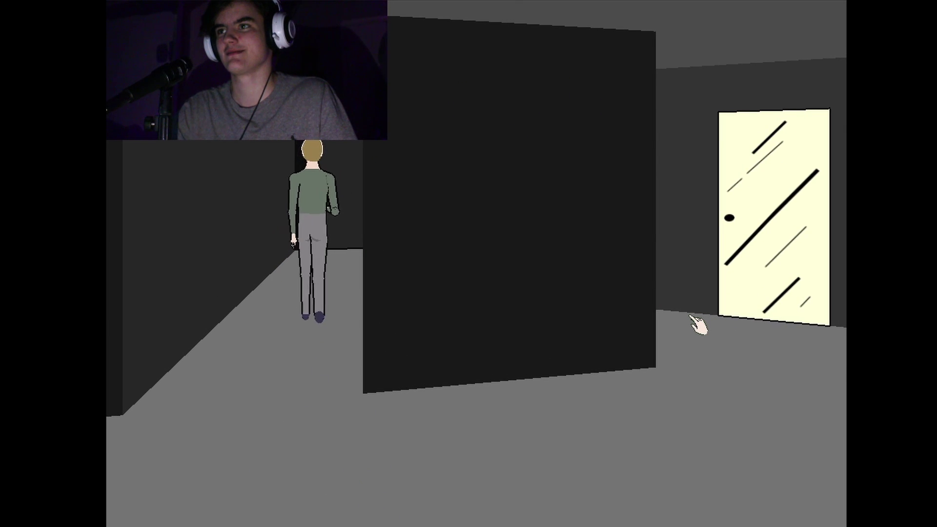
{"action": "key", "text": "Up"}
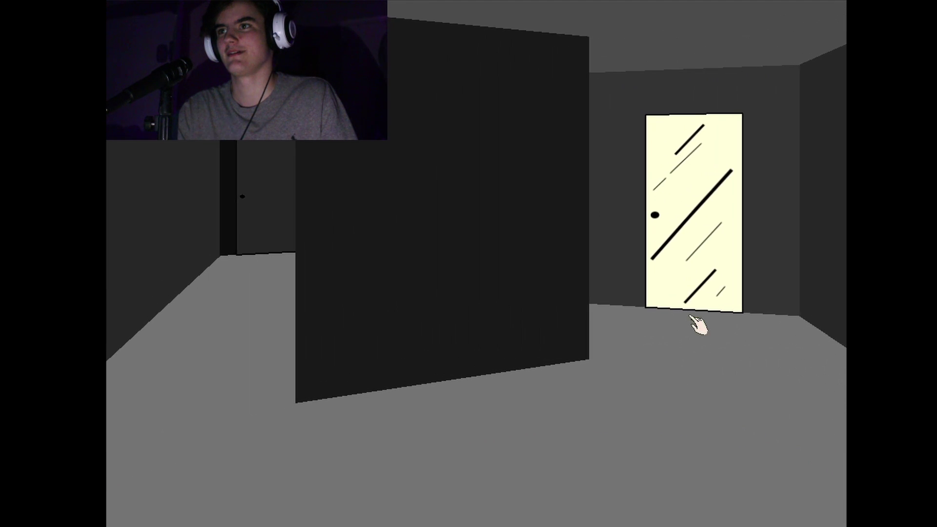
{"action": "key", "text": "Left"}
{"action": "key", "text": "Right"}
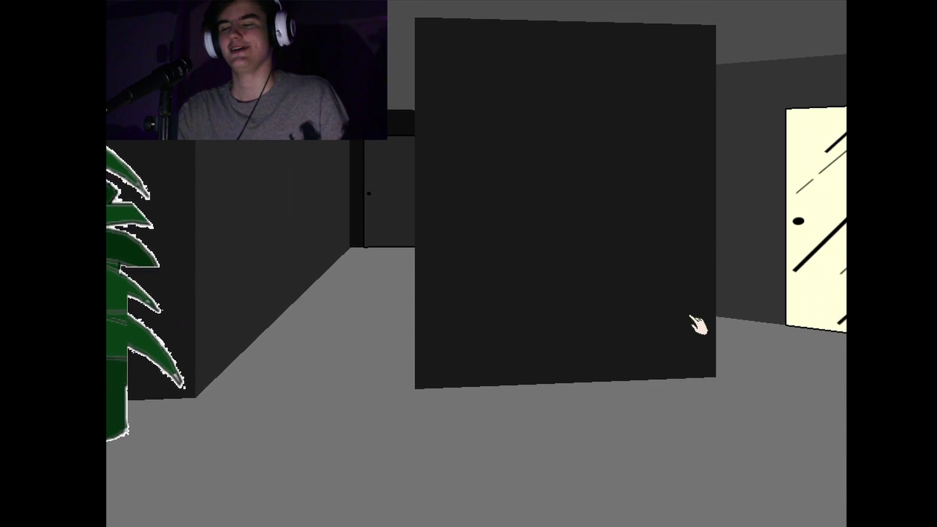
{"action": "key", "text": "Left"}
{"action": "key", "text": "Up"}
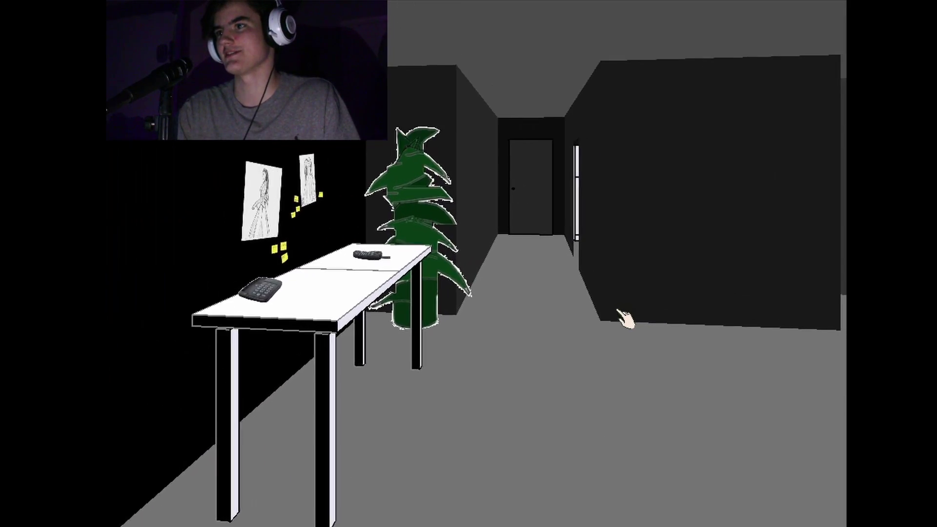
{"action": "key", "text": "Up"}
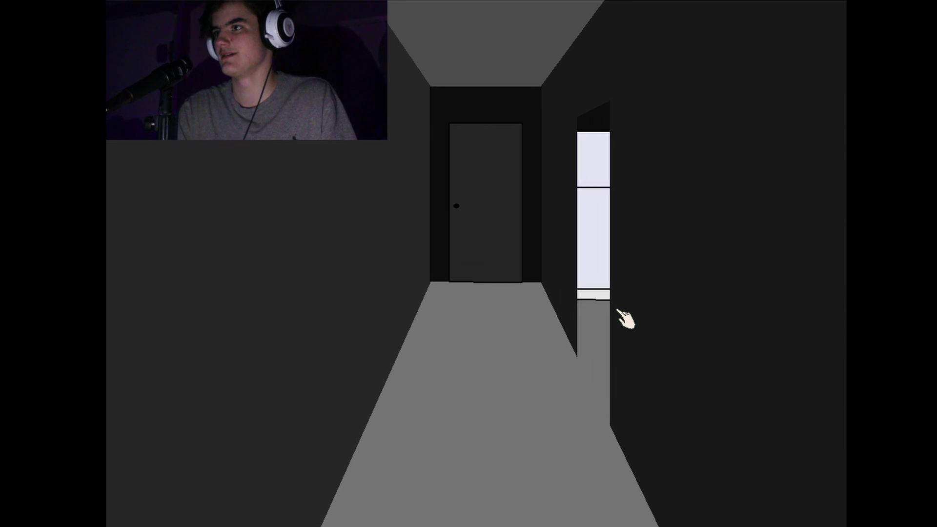
{"action": "left_click", "coordinate": [626, 319]}
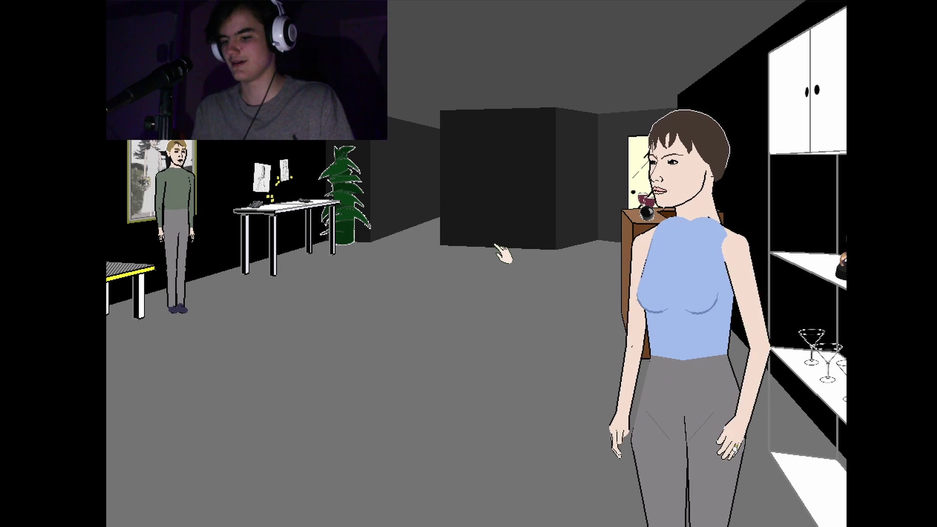
Step: Turn left past the sofa and rug toward the white couch
{"action": "key", "text": "Left"}
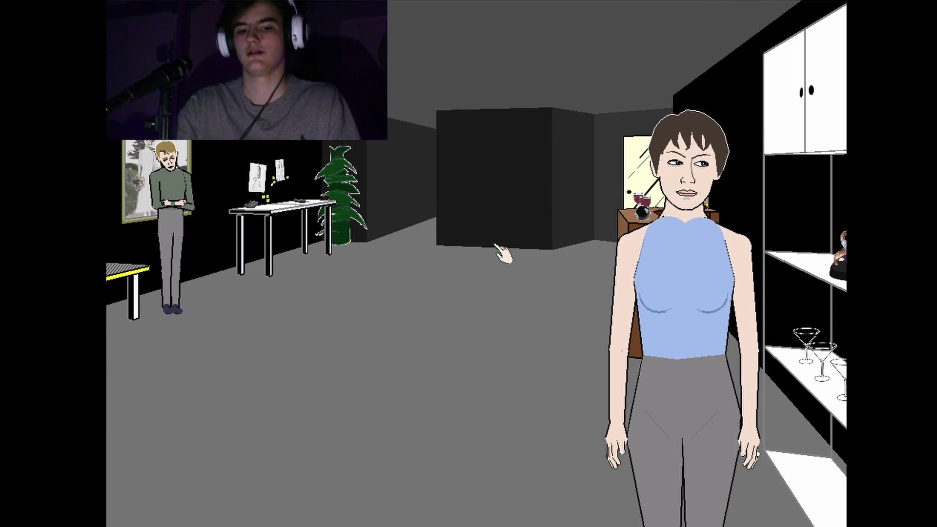
{"action": "type", "text": "yes i do"}
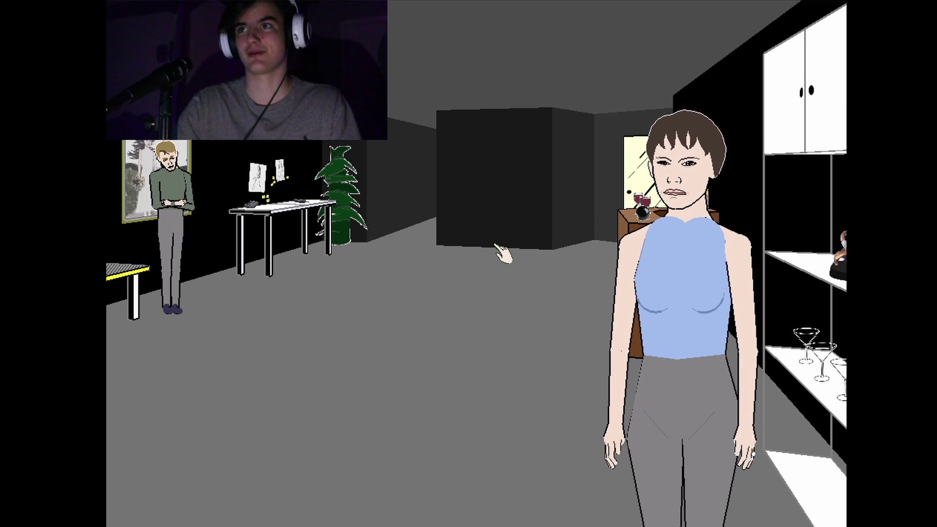
{"action": "key", "text": "Left"}
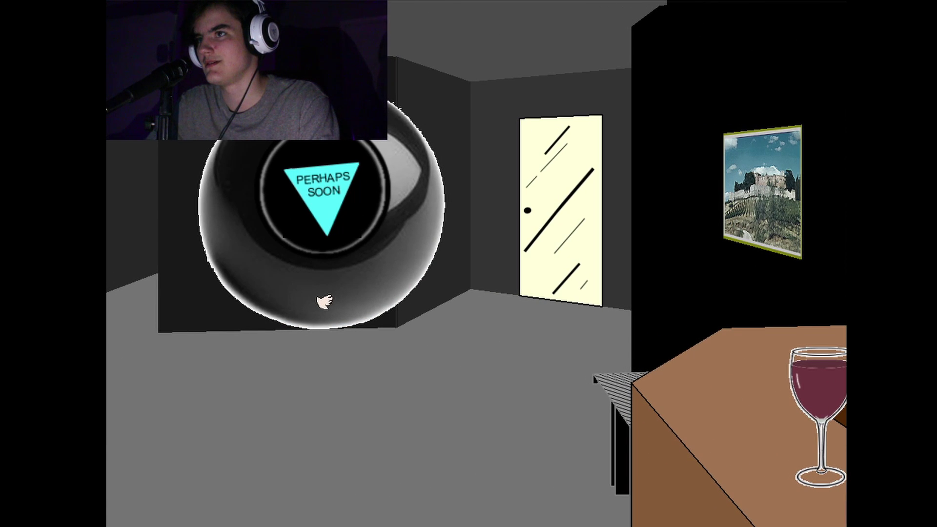
Step: Put the 8-ball back on the bar and send the reply 'yes' to Trip
{"action": "left_click", "coordinate": [324, 302]}
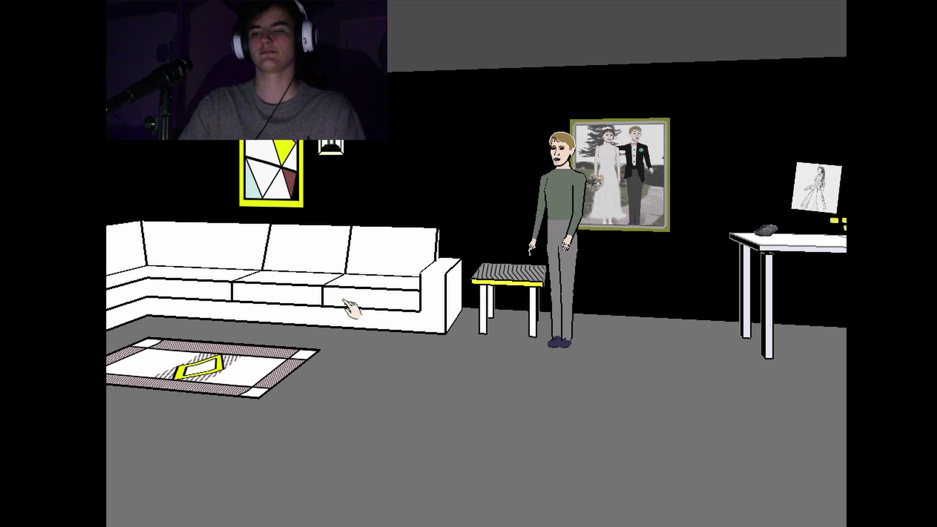
{"action": "type", "text": "yes"}
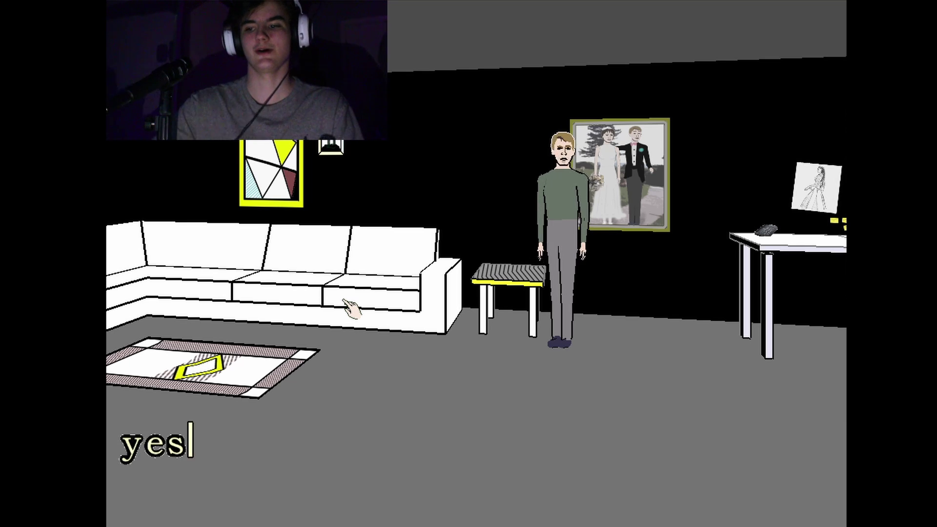
{"action": "key", "text": "Return"}
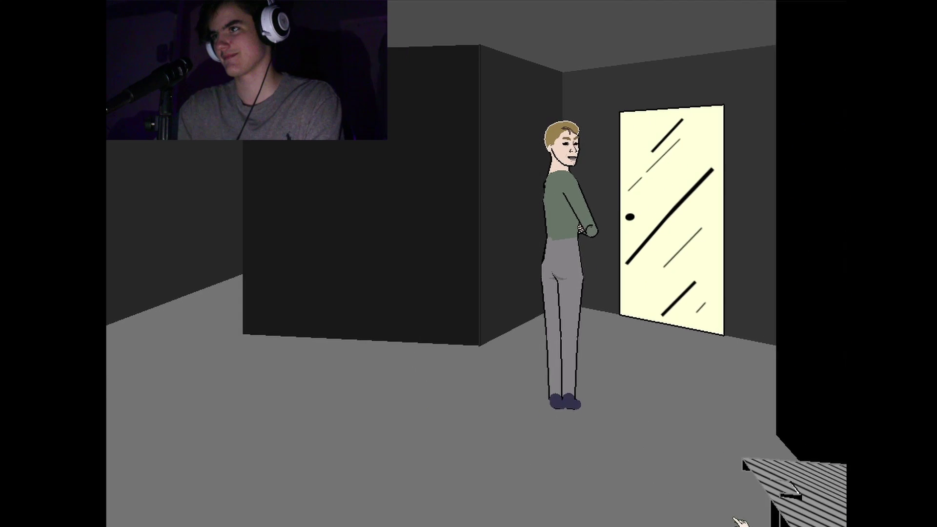
Step: Consult the magic 8-ball and offer it to Trip, getting 'MAYBE LATER' and 'WHO KNOWS'
{"action": "left_click", "coordinate": [742, 512]}
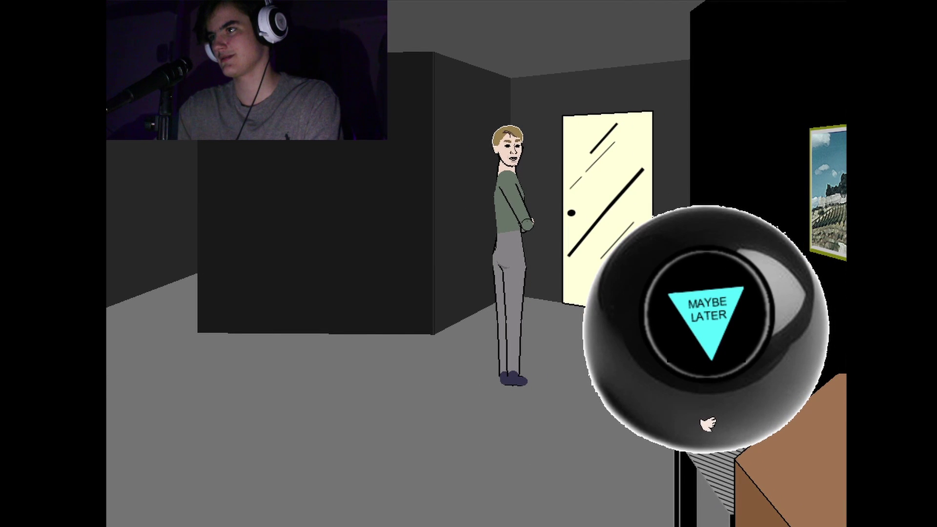
{"action": "left_click_drag", "start_coordinate": [708, 424], "coordinate": [481, 268]}
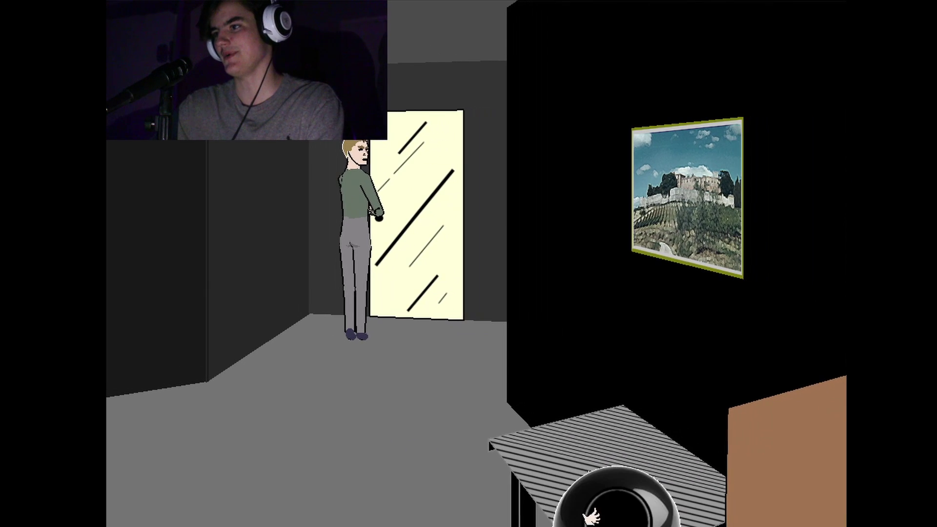
{"action": "left_click", "coordinate": [589, 504]}
Step: Put the 8-ball down and walk down the corridor into the kitchen with white cabinets
{"action": "left_click", "coordinate": [586, 393]}
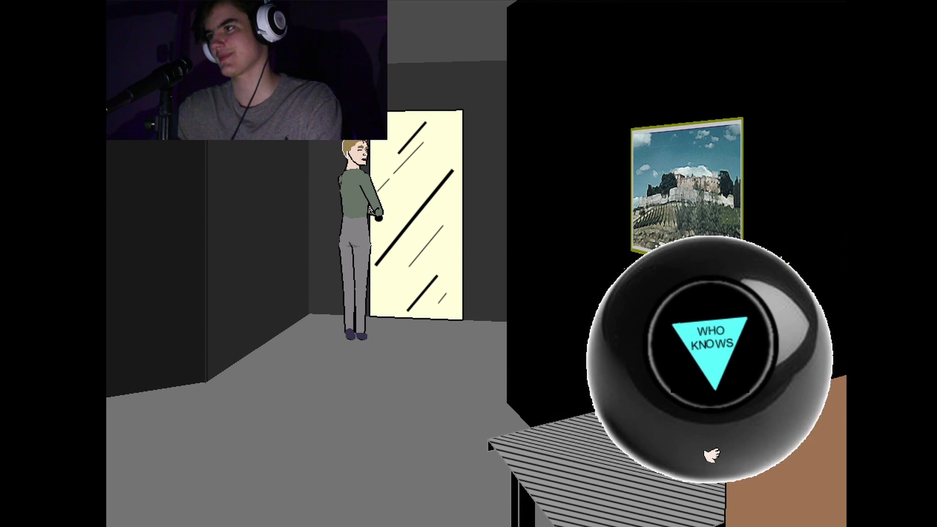
{"action": "left_click", "coordinate": [292, 429]}
{"action": "left_click", "coordinate": [487, 374]}
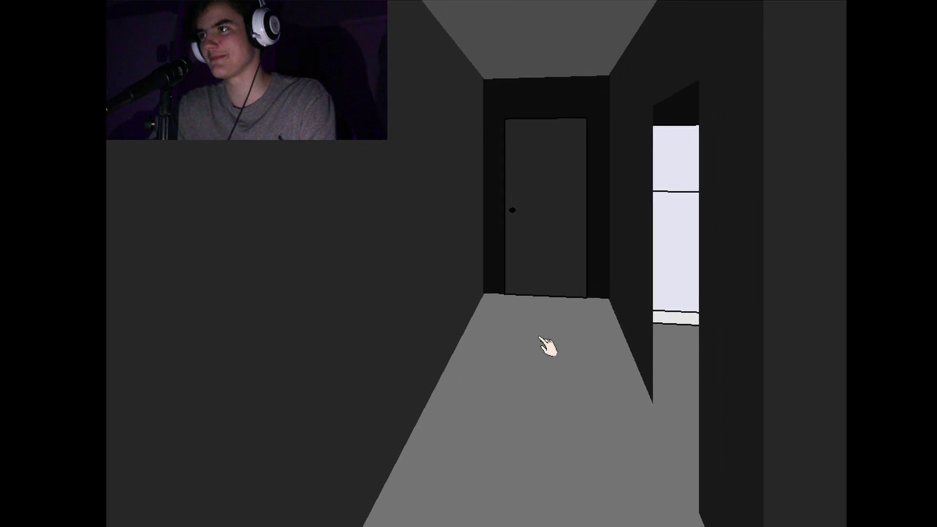
{"action": "left_click", "coordinate": [545, 346]}
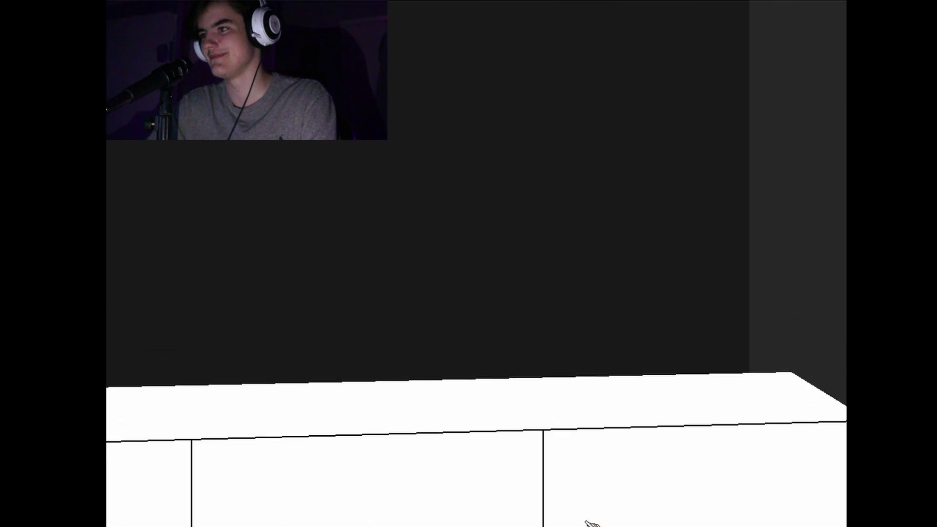
Step: Step back from the cabinets, turn around the room, and take the wine glass
{"action": "left_click", "coordinate": [382, 513]}
{"action": "left_click", "coordinate": [513, 513]}
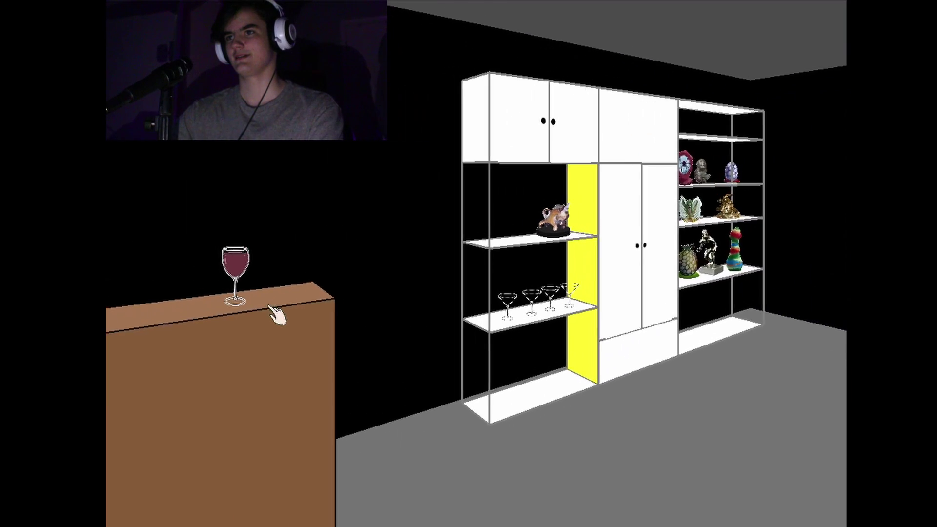
{"action": "left_click", "coordinate": [271, 311]}
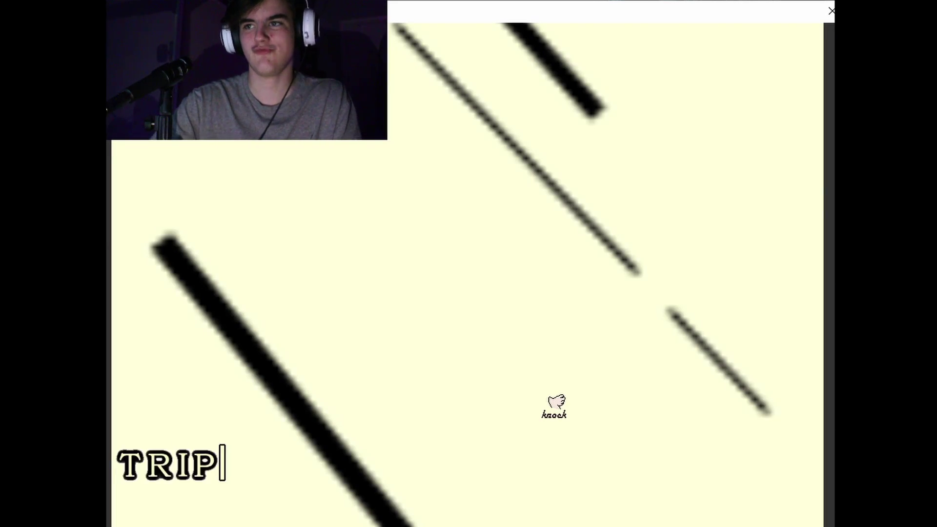
Step: Call Trip to open the front door and step inside toward Grace and Trip
{"action": "key", "text": "Return"}
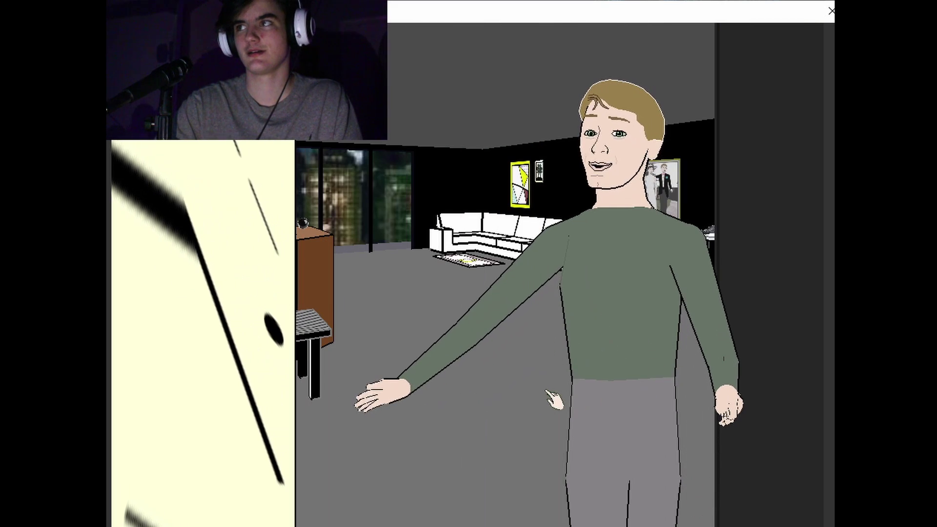
{"action": "key", "text": "Up"}
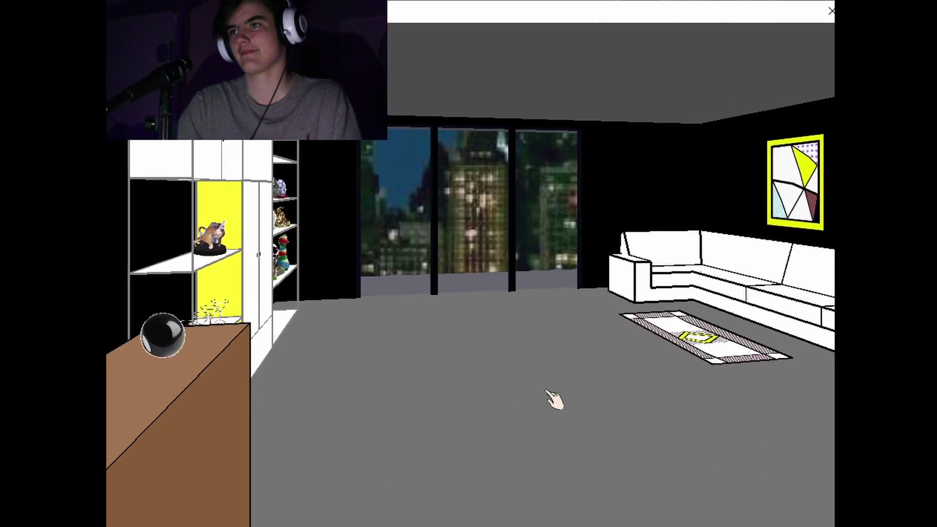
{"action": "key", "text": "Right"}
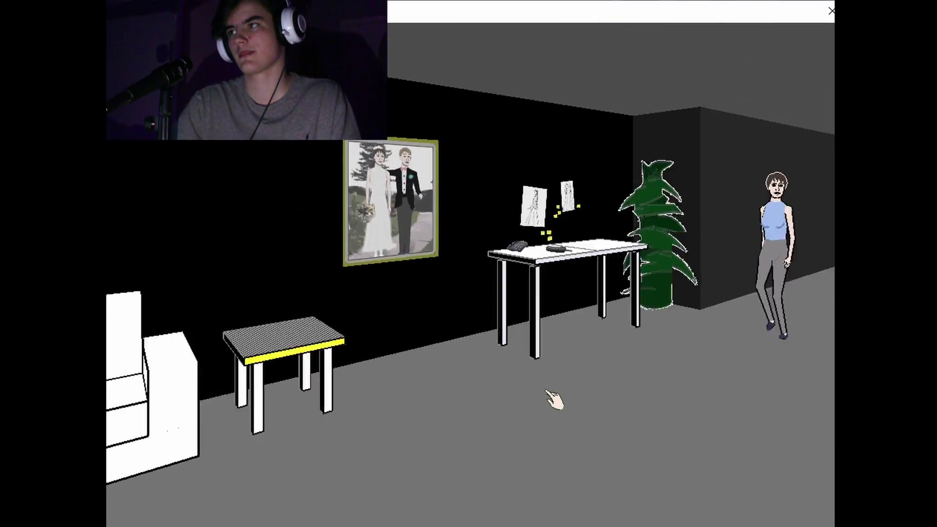
{"action": "key", "text": "Right"}
Step: Move closer to Grace and Trip and say 'trip listen' to Trip
{"action": "key", "text": "Left"}
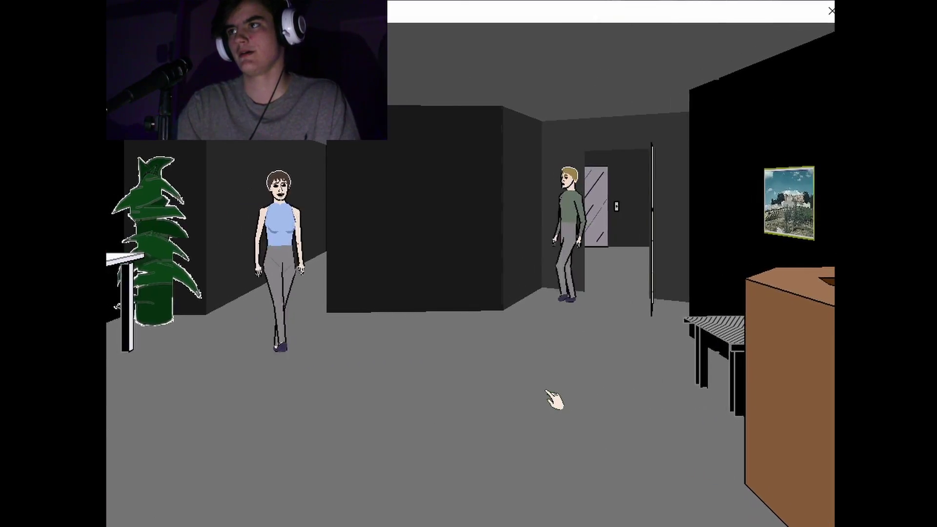
{"action": "key", "text": "Up"}
{"action": "key", "text": "Left"}
{"action": "key", "text": "Up"}
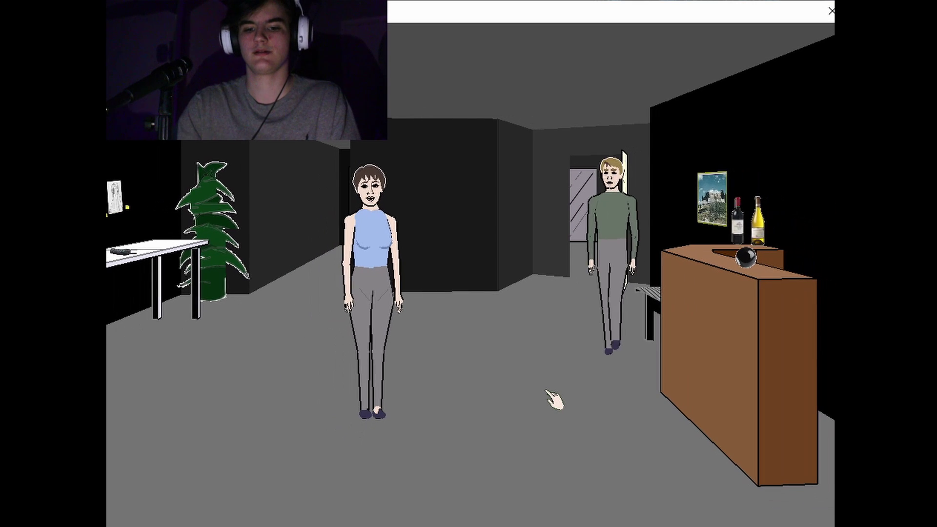
{"action": "type", "text": "TRIP"}
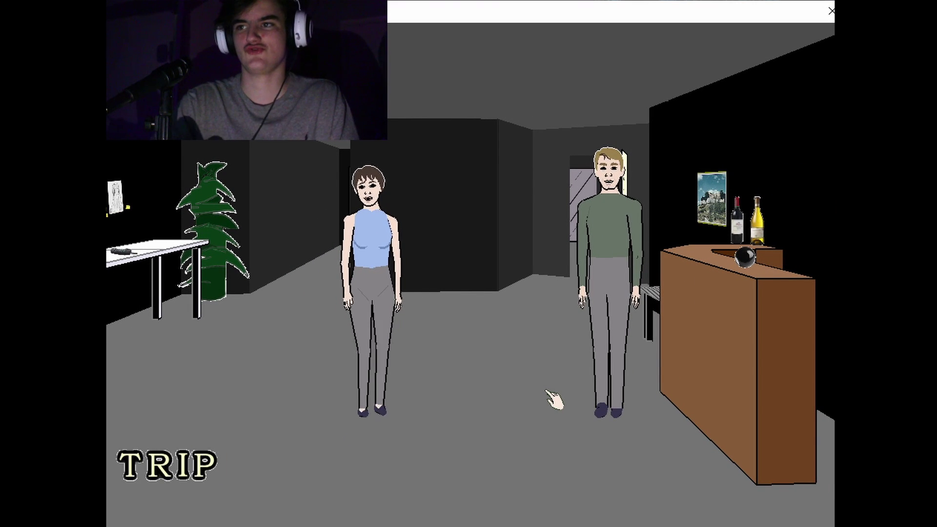
{"action": "key", "text": "Return"}
{"action": "type", "text": "need t"}
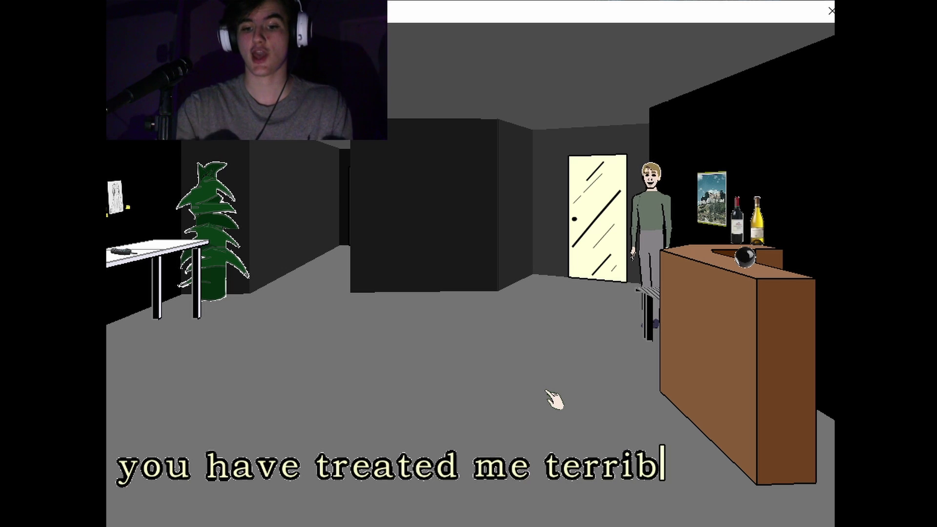
{"action": "type", "text": "y"}
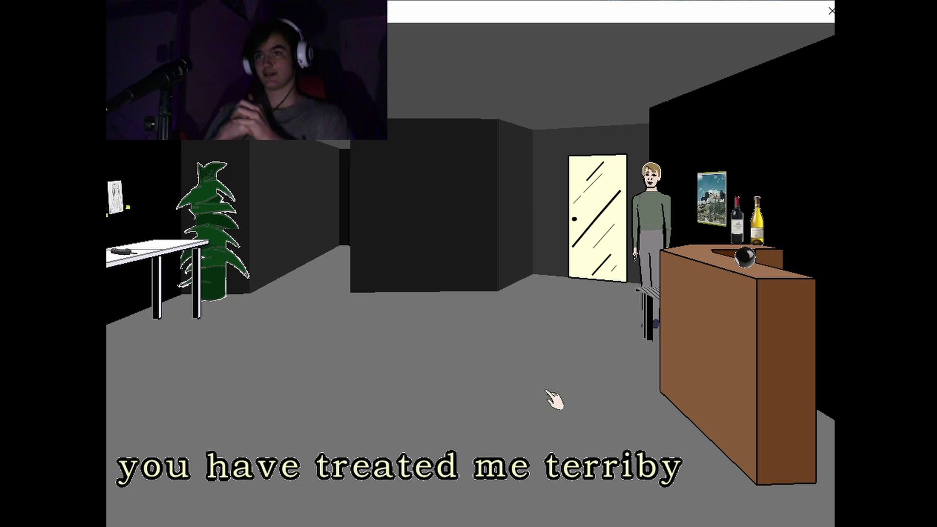
Step: Tell Trip he treated you terribly, refuse his drink, and fix the 'get that tree out' line
{"action": "key", "text": "Return"}
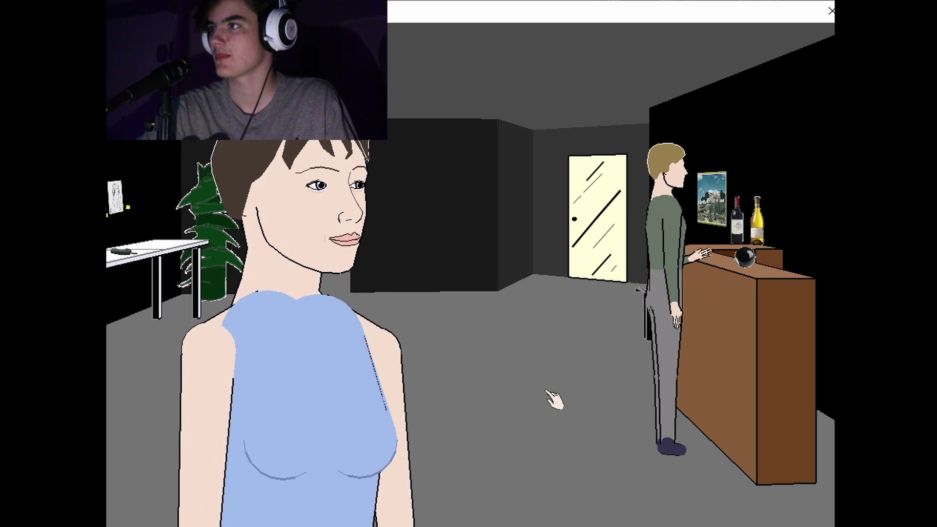
{"action": "type", "text": "fuck yo dri"}
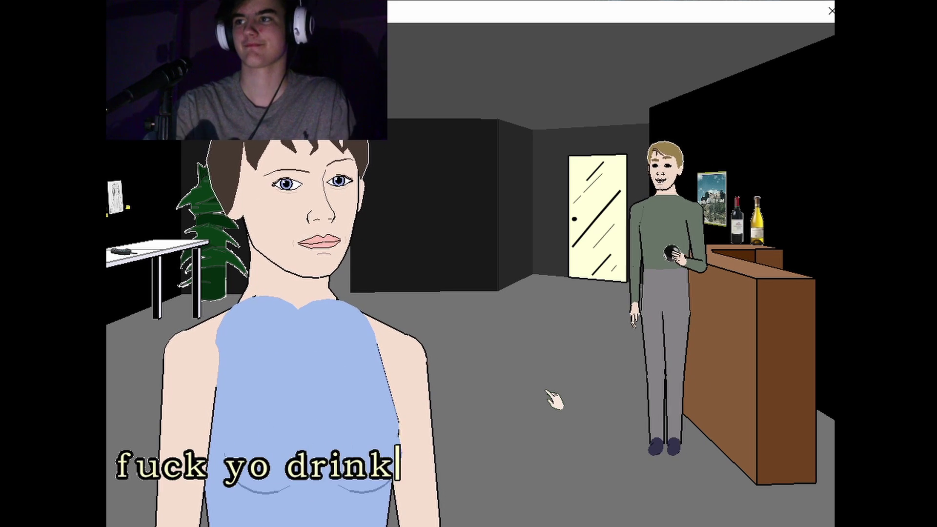
{"action": "type", "text": "nk"}
{"action": "key", "text": "Return"}
{"action": "type", "text": "get that tree out"}
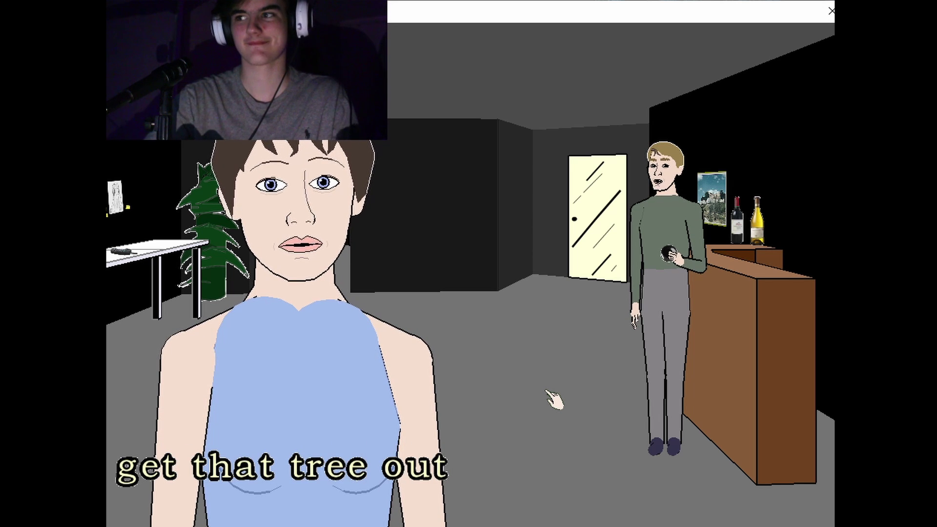
{"action": "key", "text": "BackSpace"}
{"action": "key", "text": "BackSpace"}
{"action": "key", "text": "BackSpace"}
{"action": "type", "text": "tree out"}
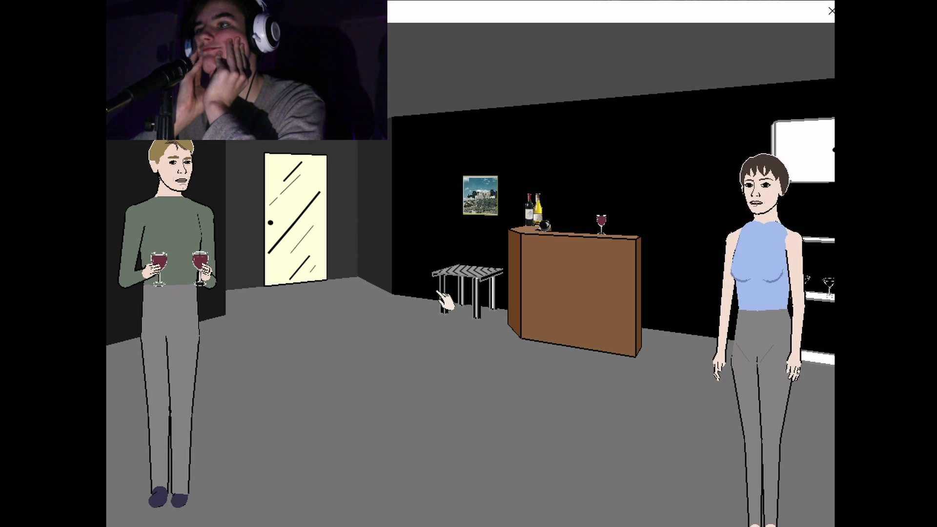
Step: Walk out the front door and up to the elevator in the outer hallway
{"action": "key", "text": "Up"}
{"action": "key", "text": "Left"}
{"action": "key", "text": "Left"}
{"action": "key", "text": "Up"}
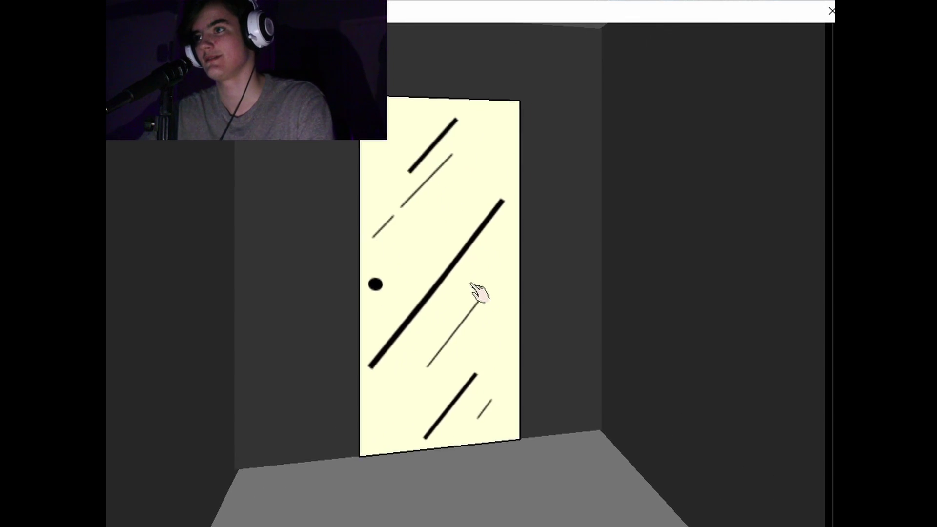
{"action": "left_click", "coordinate": [477, 291]}
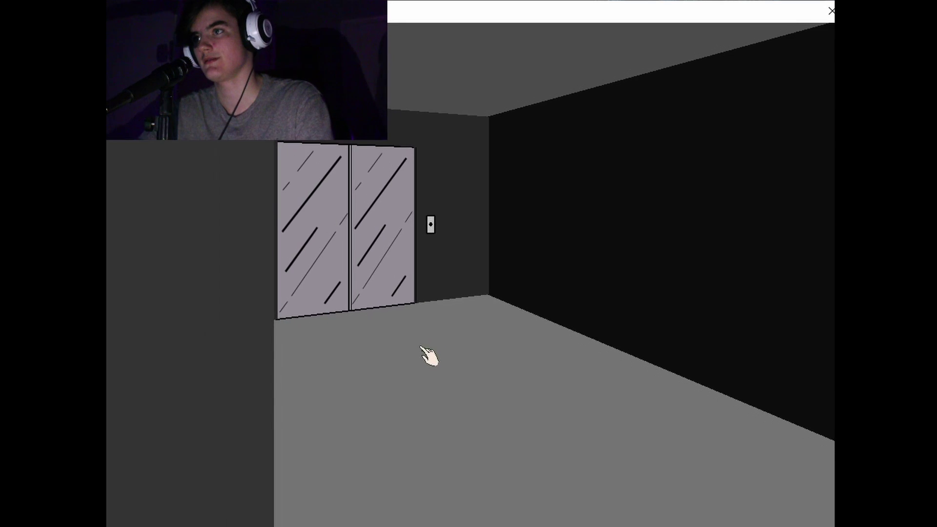
{"action": "key", "text": "Up"}
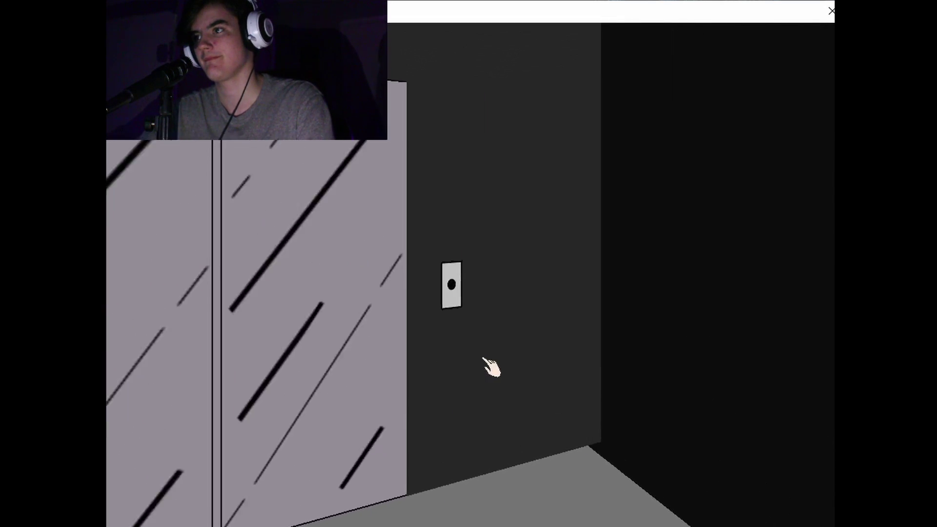